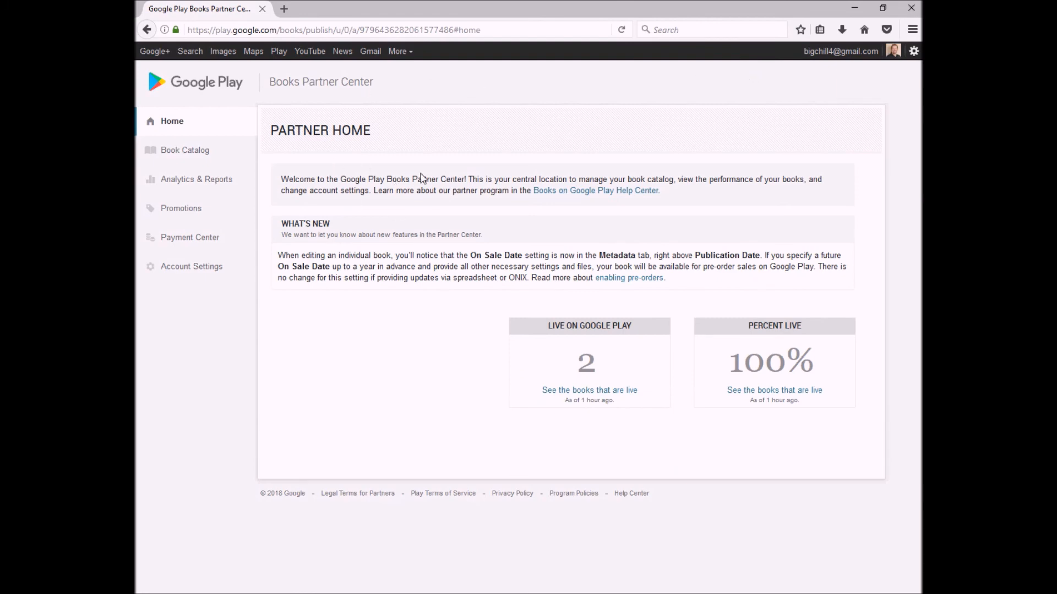
# Create a new book in the book catalog with no ISBN or other identifier, in Digital format with the Default Settings template.
pyautogui.click(213, 158)
pyautogui.click(201, 157)
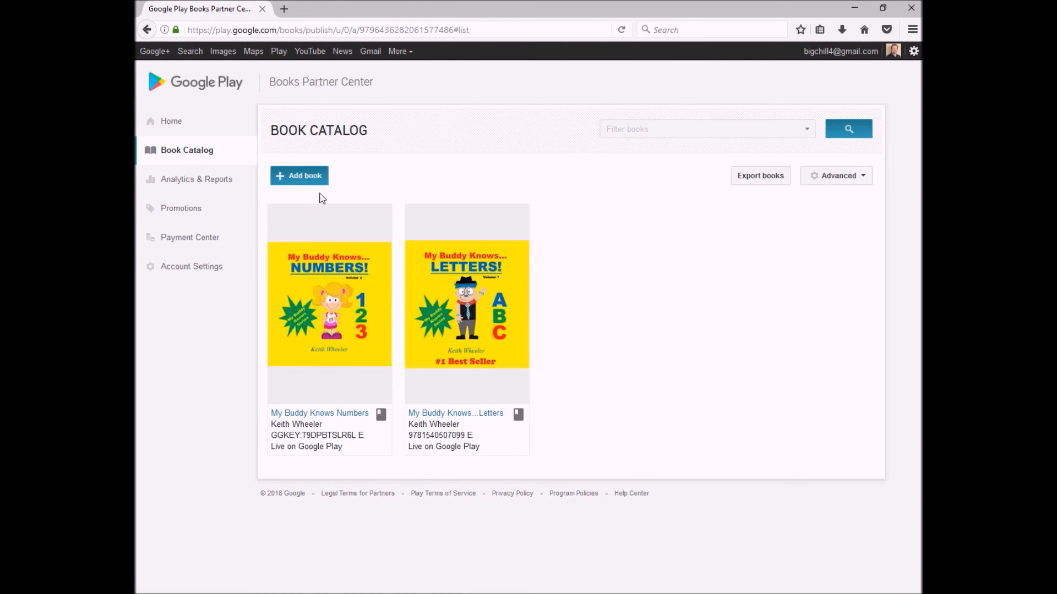
pyautogui.click(292, 181)
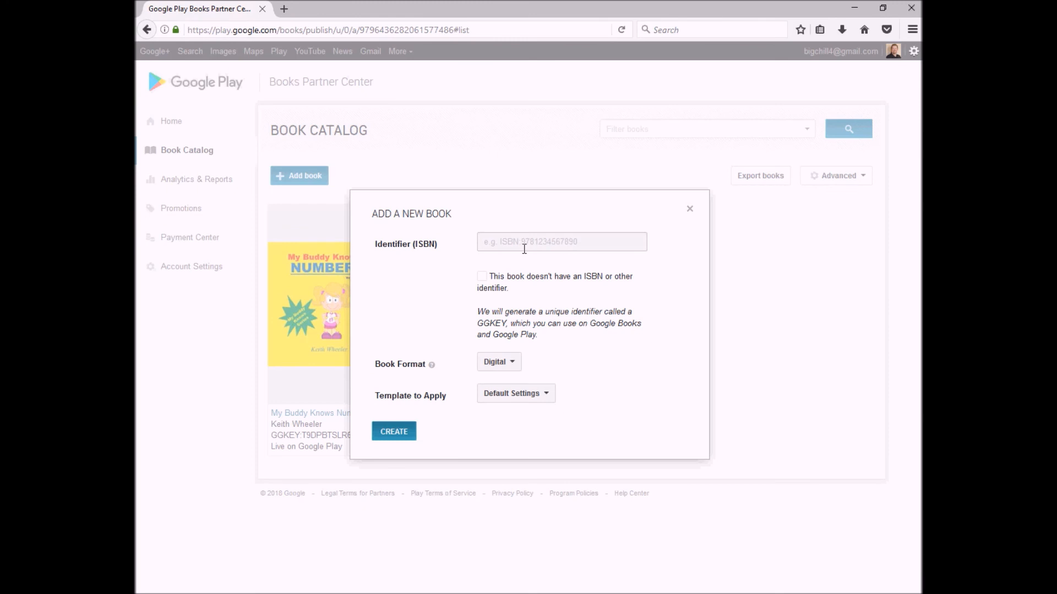
pyautogui.click(482, 281)
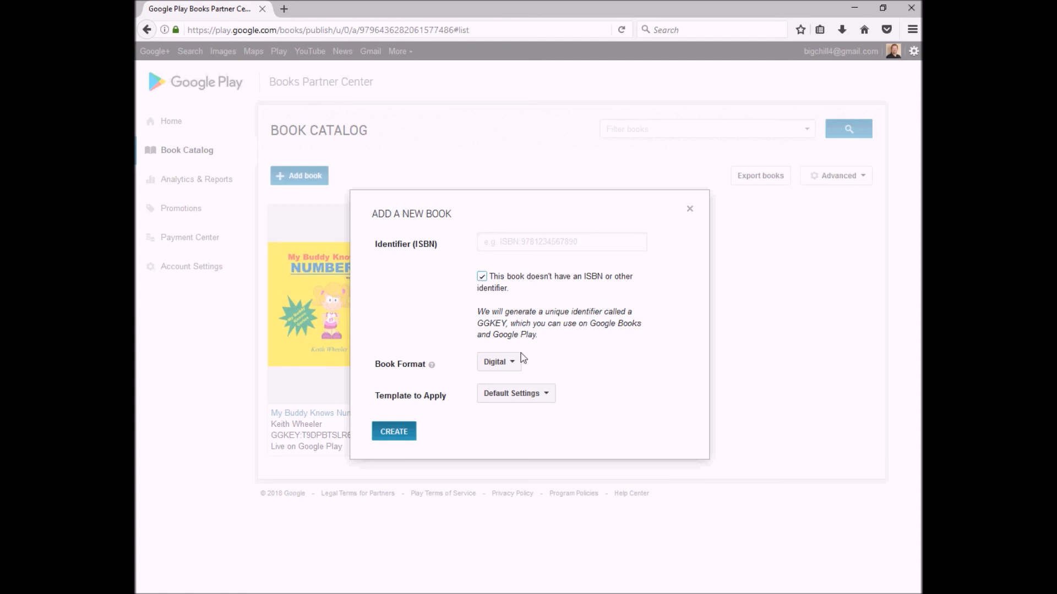
pyautogui.click(515, 367)
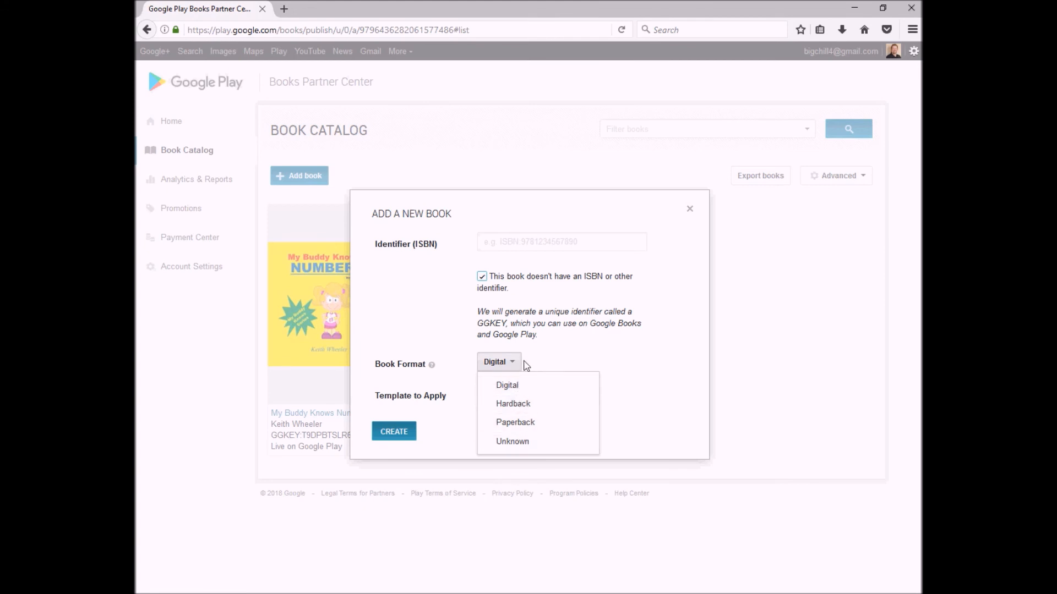
pyautogui.click(513, 365)
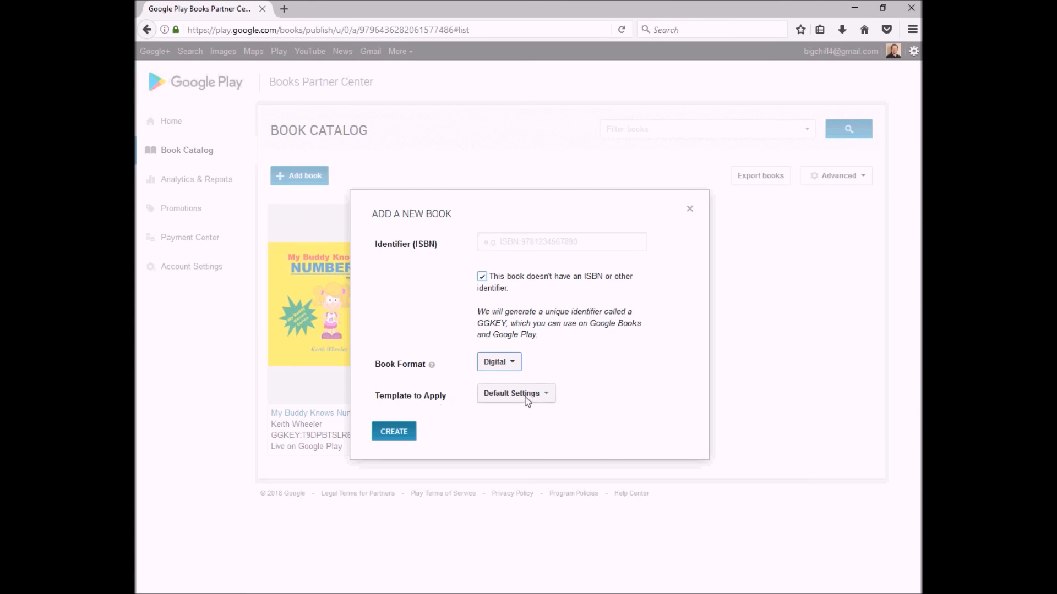
pyautogui.click(394, 432)
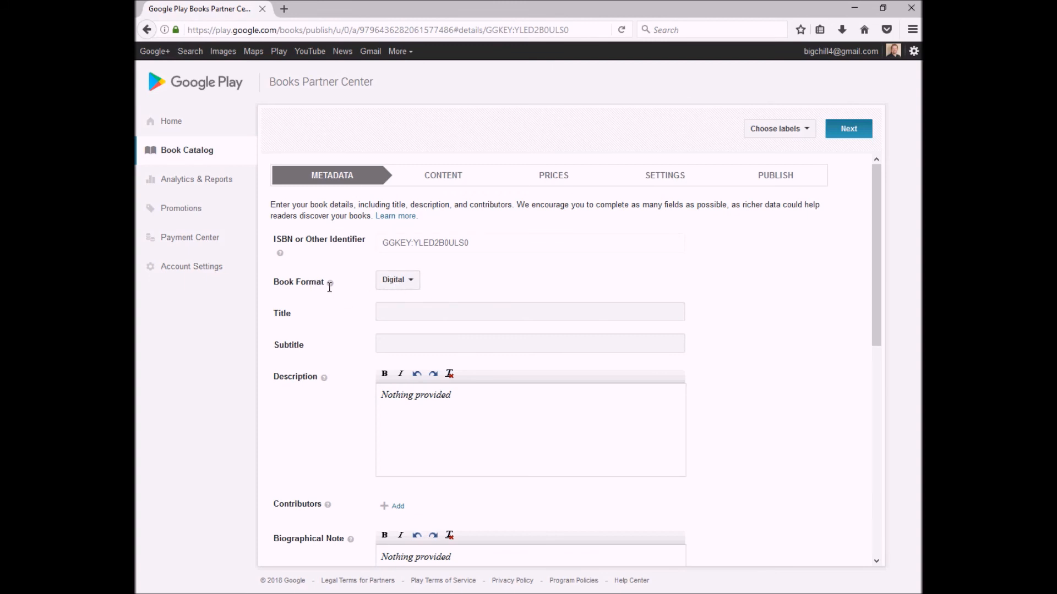
# Set the book's title to "My Buddy Knows Colors & Shapes".
pyautogui.moveTo(330, 284)
pyautogui.click(423, 312)
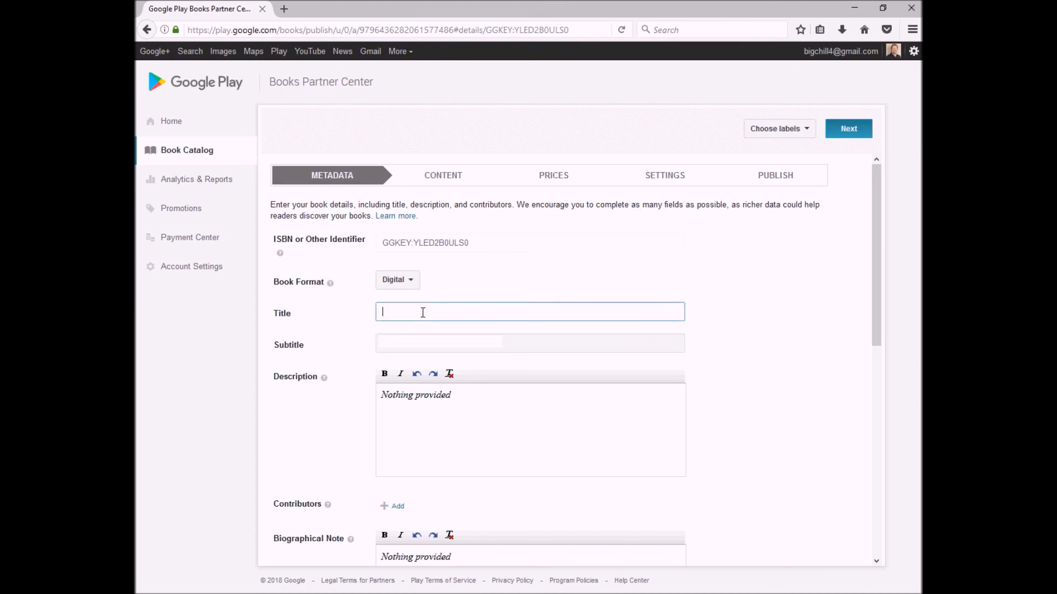
pyautogui.write('My Buddy Knows Colors & Shapes')
pyautogui.press('Tab')
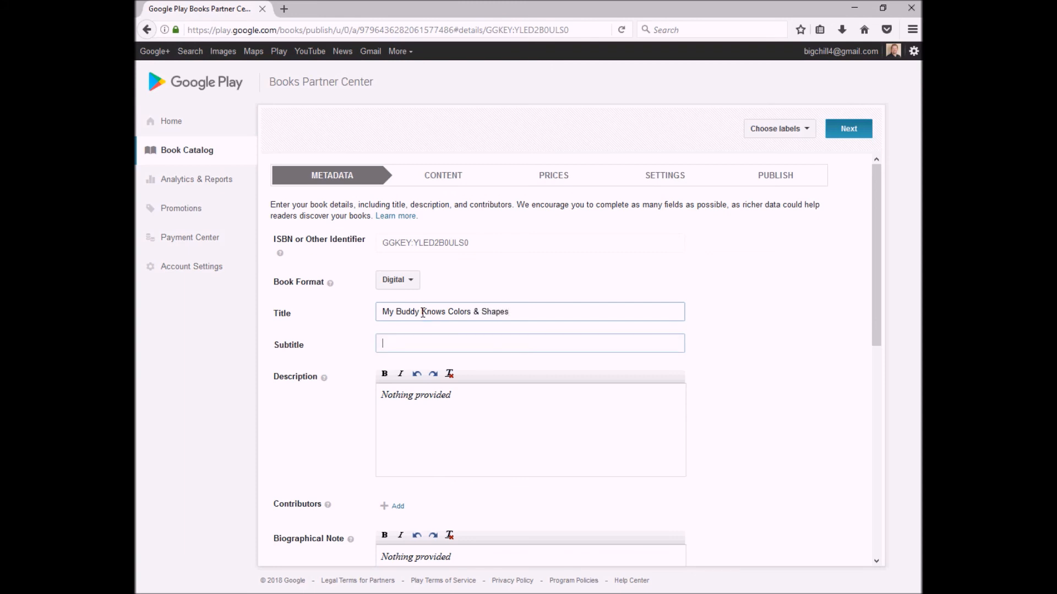
# Leave the subtitle blank and paste the prepared book blurb into the description.
pyautogui.press('Tab')
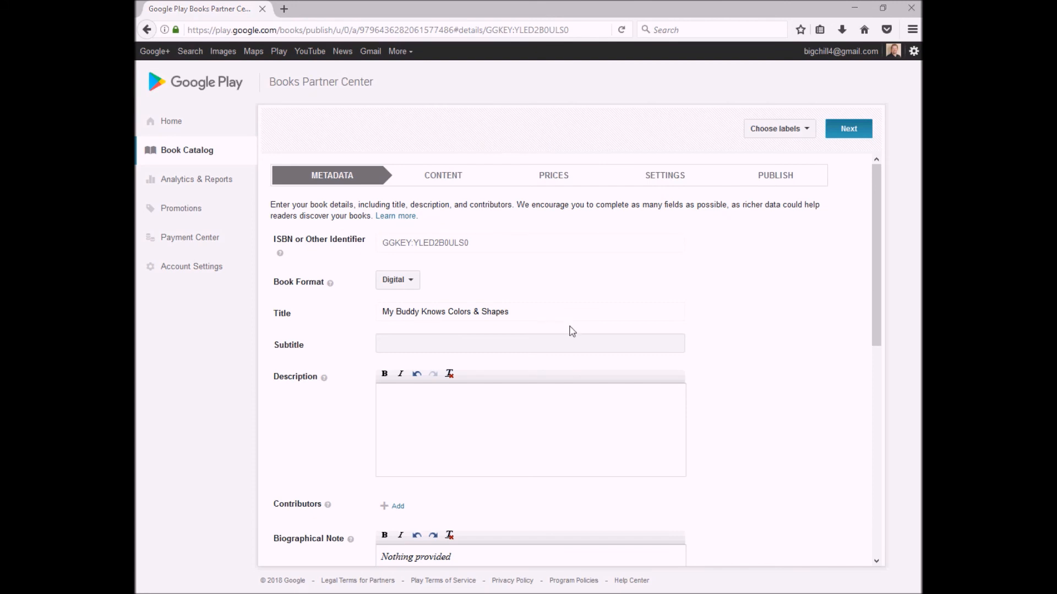
pyautogui.hotkey('ctrl', 'v')
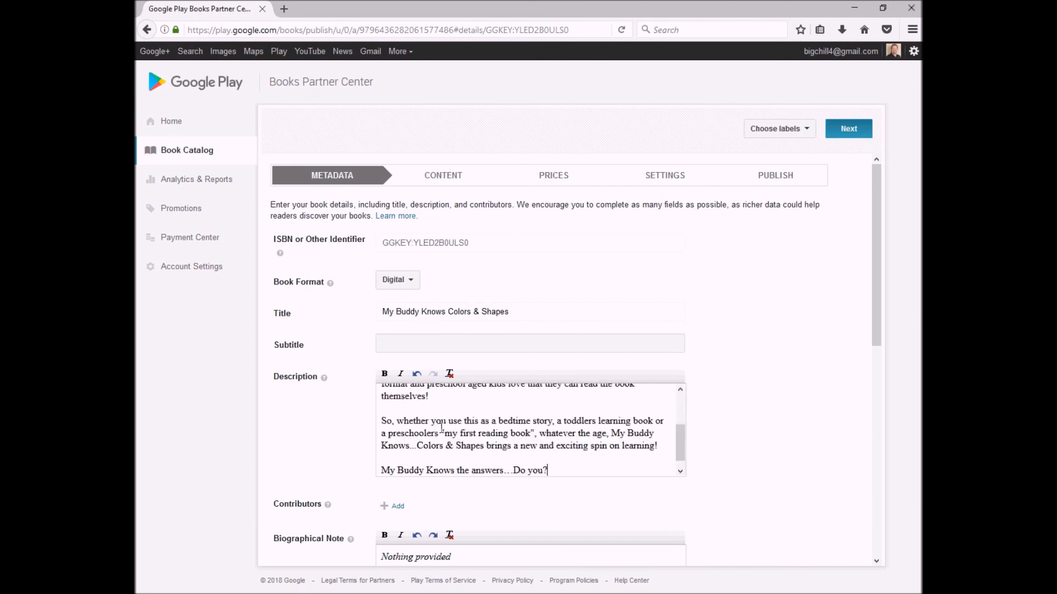
pyautogui.scroll(2, 442, 426)
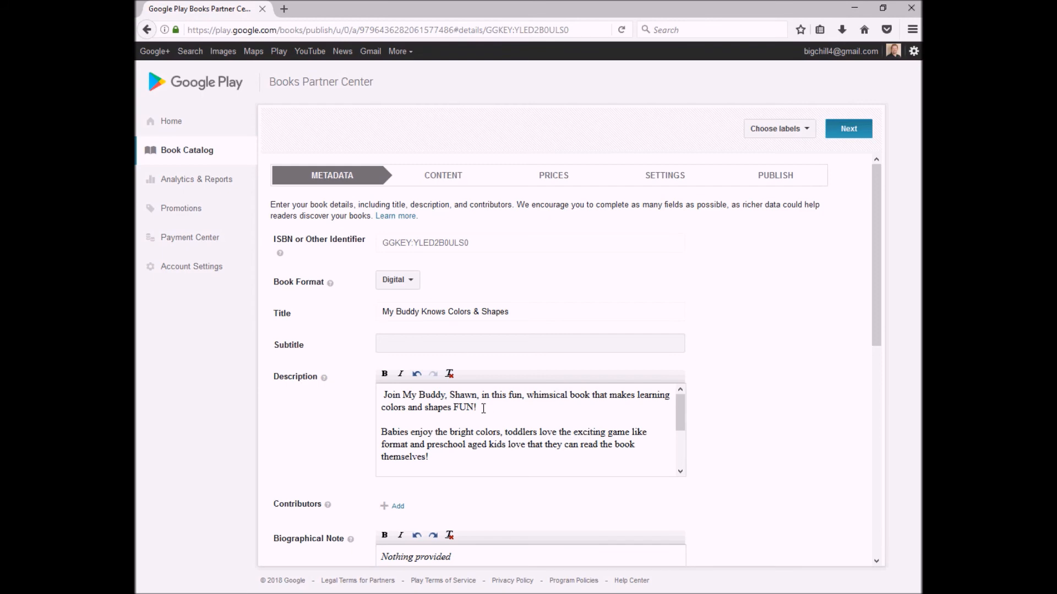
# Make the description's opening sentence, up to "colors and shapes FUN!", bold.
pyautogui.moveTo(480, 395); pyautogui.dragTo(402, 408)
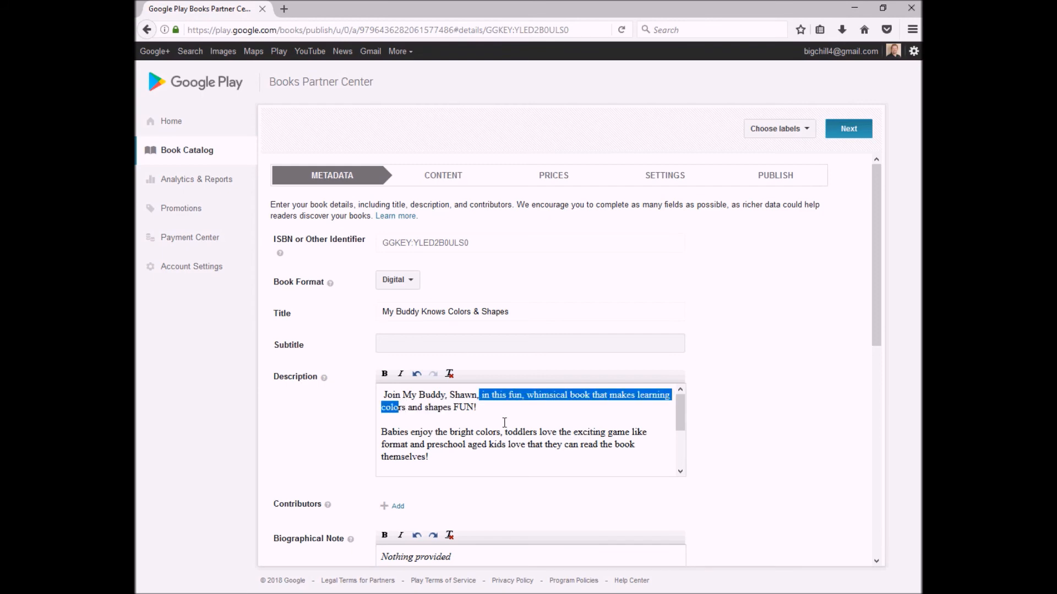
pyautogui.moveTo(502, 410); pyautogui.dragTo(379, 392)
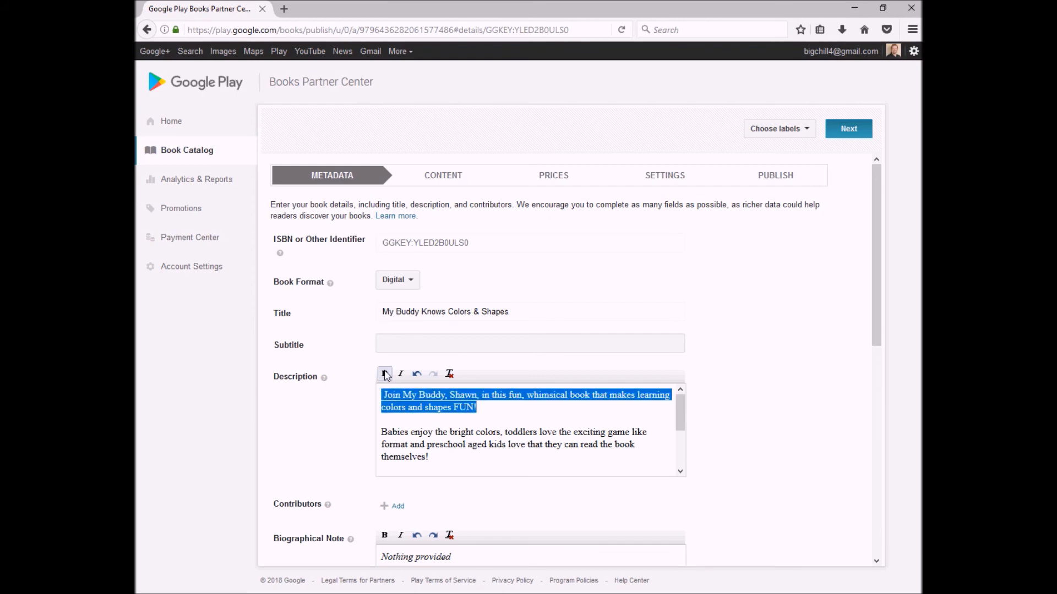
pyautogui.click(384, 373)
pyautogui.click(554, 422)
pyautogui.scroll(-3, 554, 424)
pyautogui.scroll(3, 554, 425)
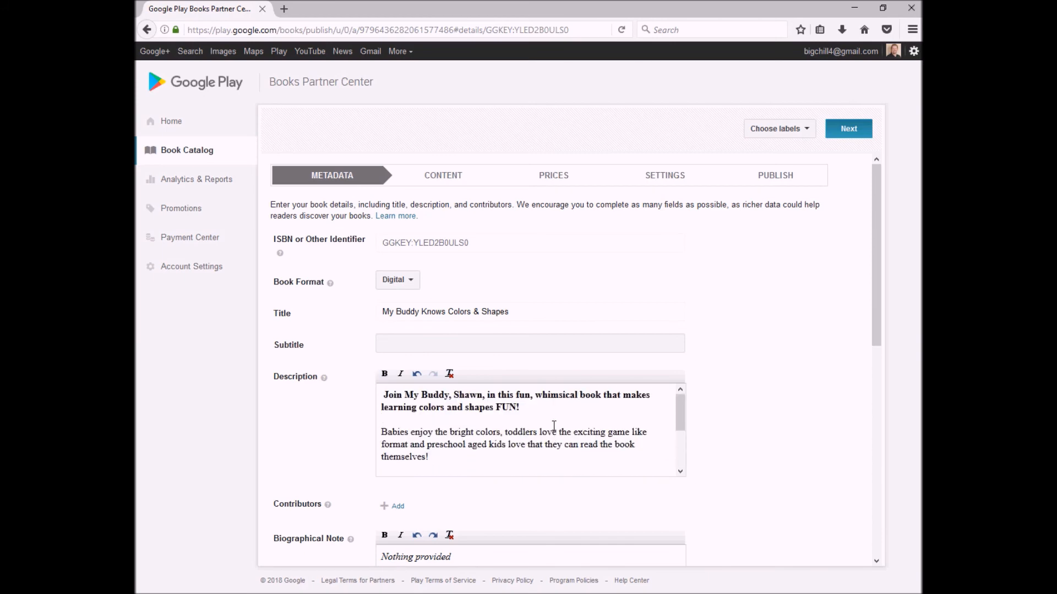
# Make the description's closing line, "My Buddy Knows the answers…Do you?", bold.
pyautogui.scroll(-3, 554, 426)
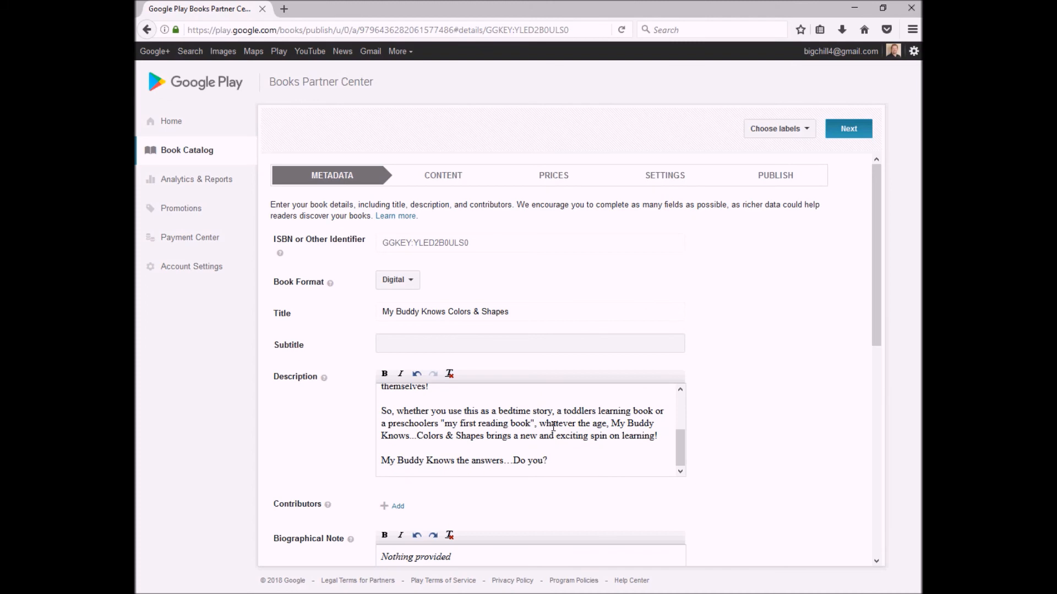
pyautogui.moveTo(548, 460); pyautogui.dragTo(380, 461)
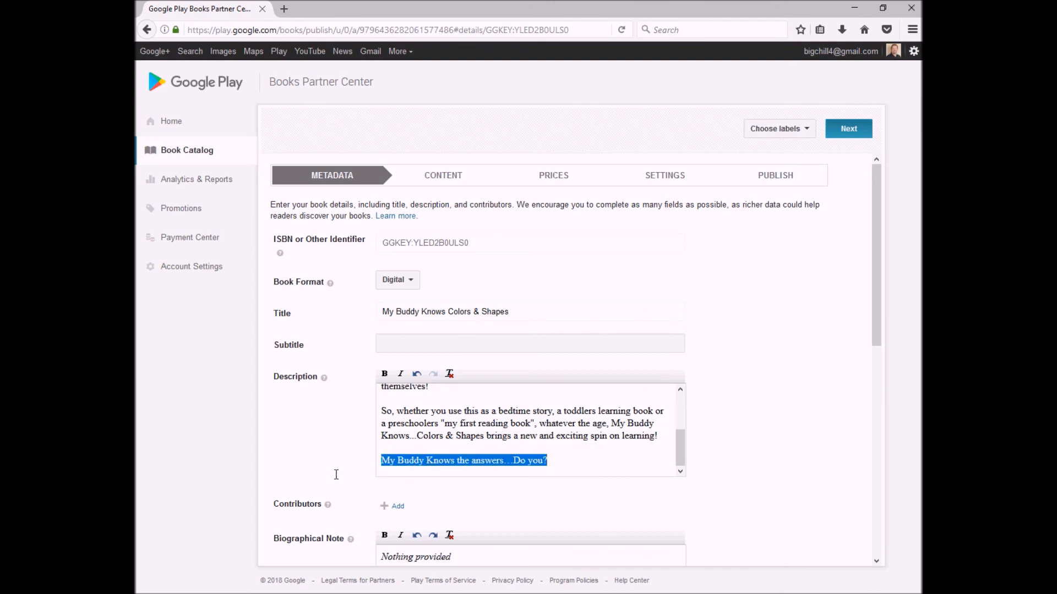
pyautogui.click(384, 374)
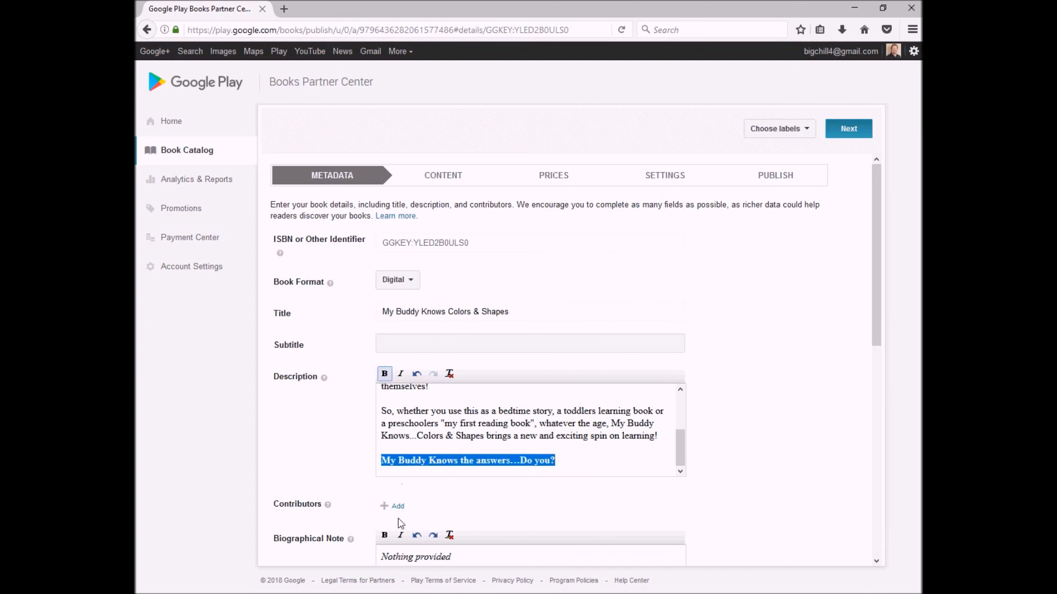
pyautogui.click(356, 483)
pyautogui.click(554, 452)
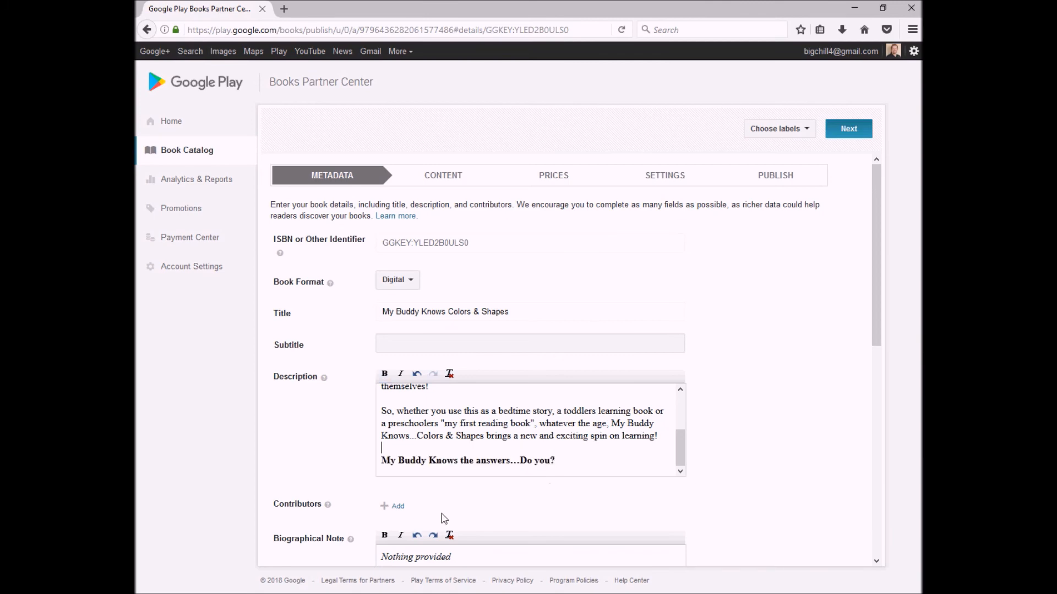
# Add a contributor with the Author role and enter the author's full name.
pyautogui.click(395, 507)
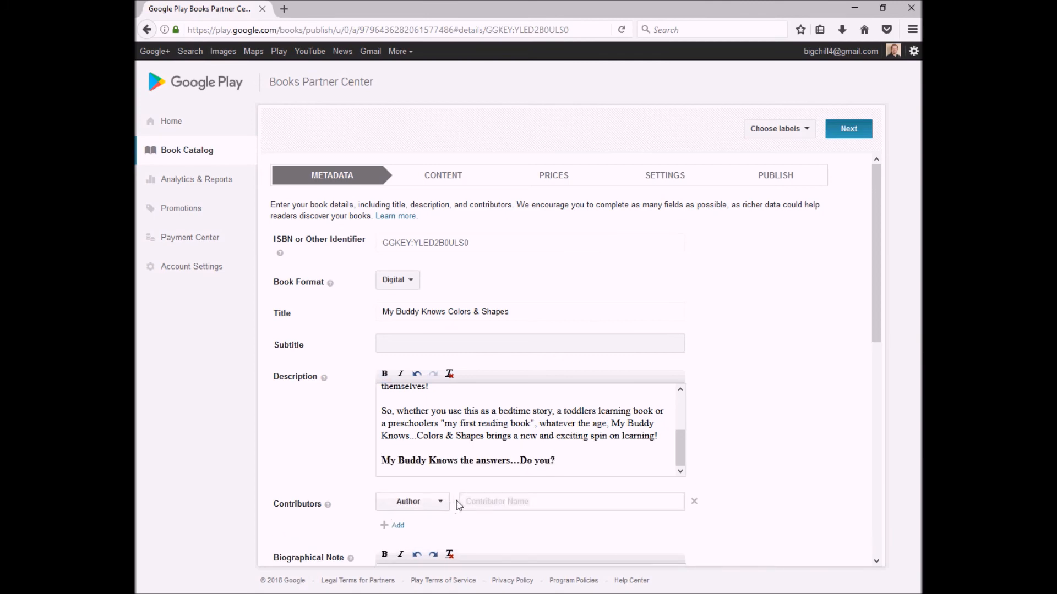
pyautogui.click(497, 505)
pyautogui.write('Keith Wheeler')
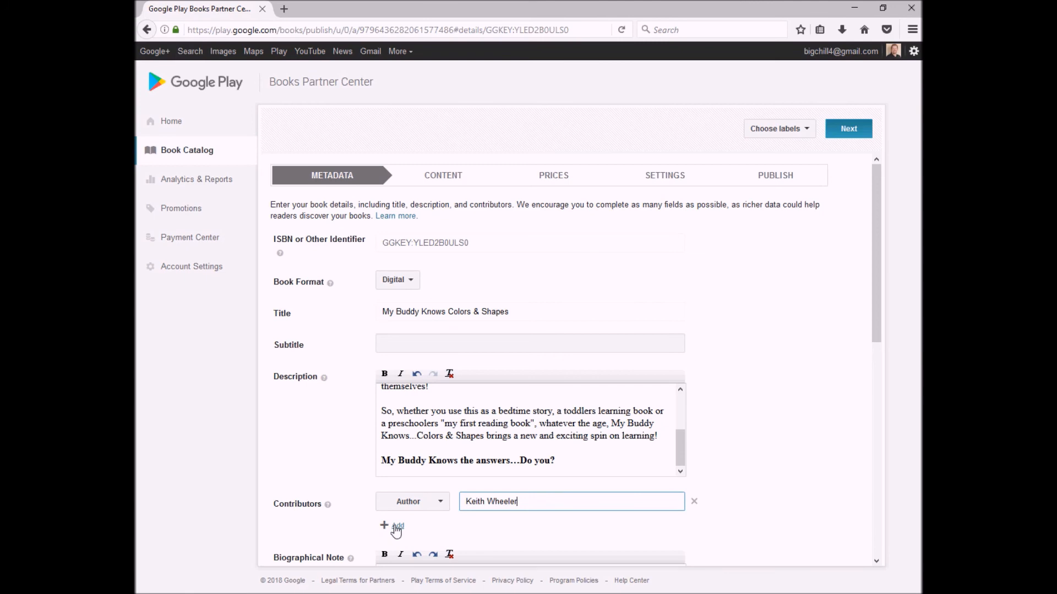
pyautogui.click(438, 502)
pyautogui.scroll(-10, 454, 428)
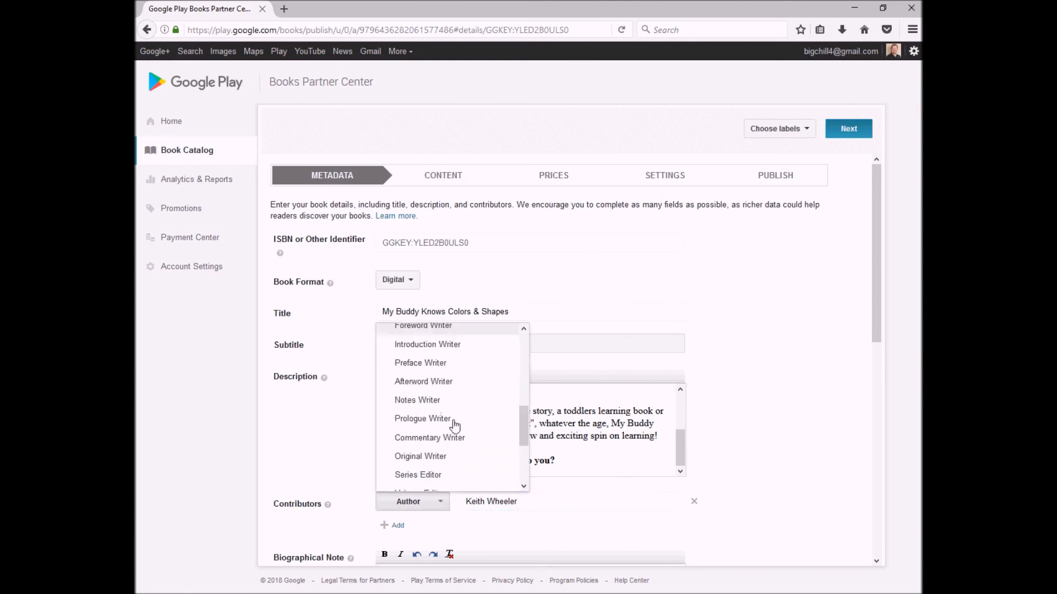
pyautogui.scroll(10, 454, 427)
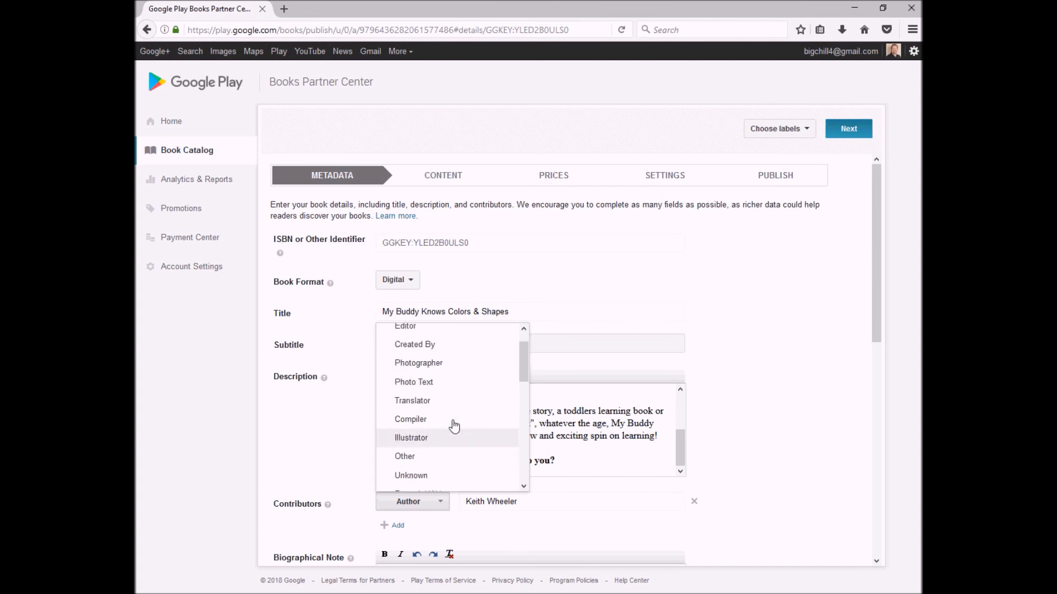
pyautogui.click(531, 531)
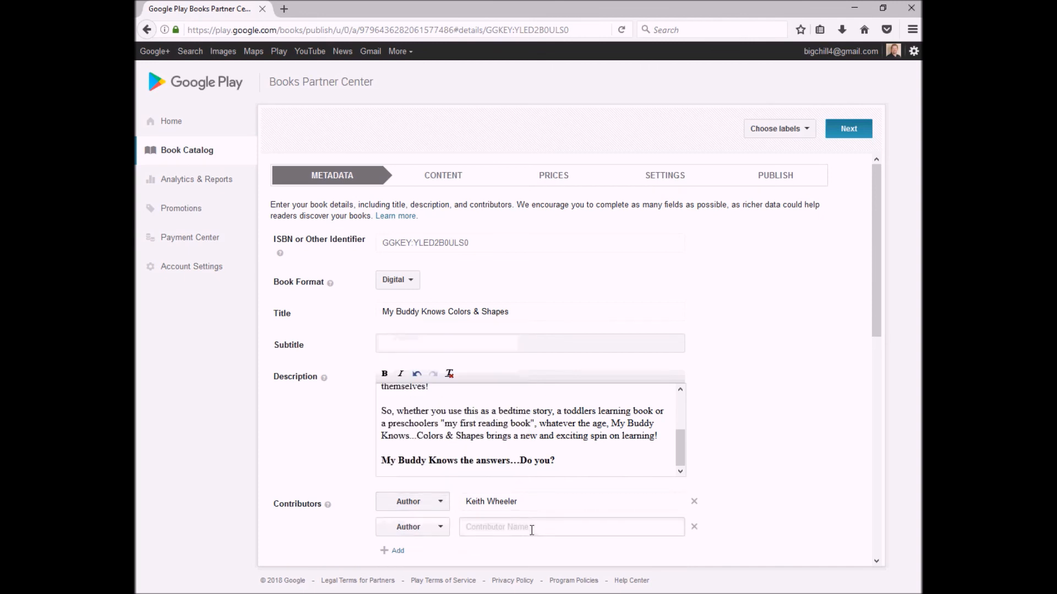
pyautogui.click(694, 527)
# Paste the author's biography into the biographical note and delete the blank space at its start.
pyautogui.scroll(-4, 429, 557)
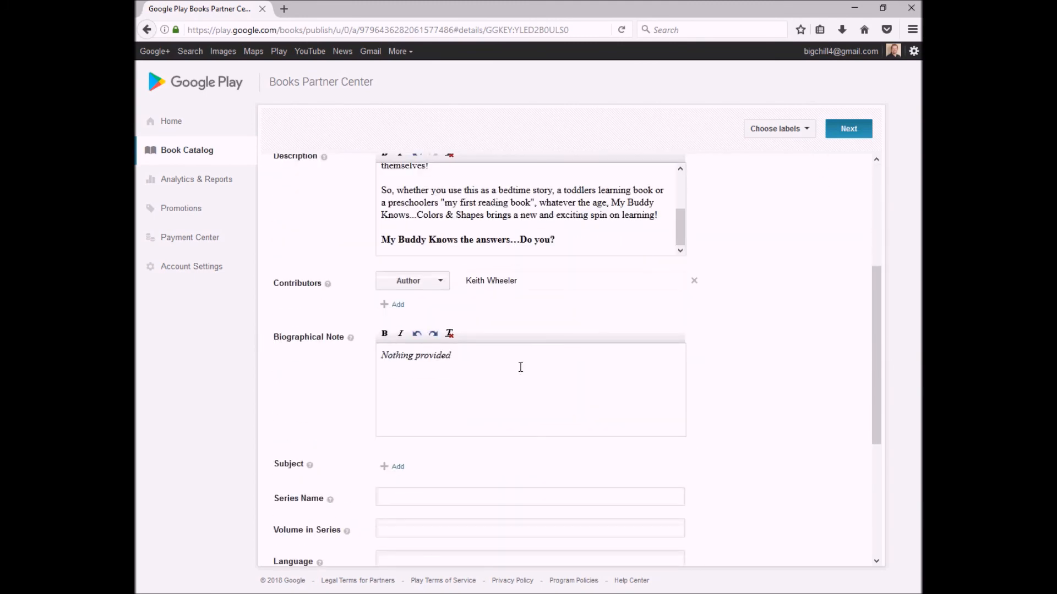
pyautogui.click(521, 367)
pyautogui.hotkey('ctrl', 'v')
pyautogui.scroll(3, 460, 385)
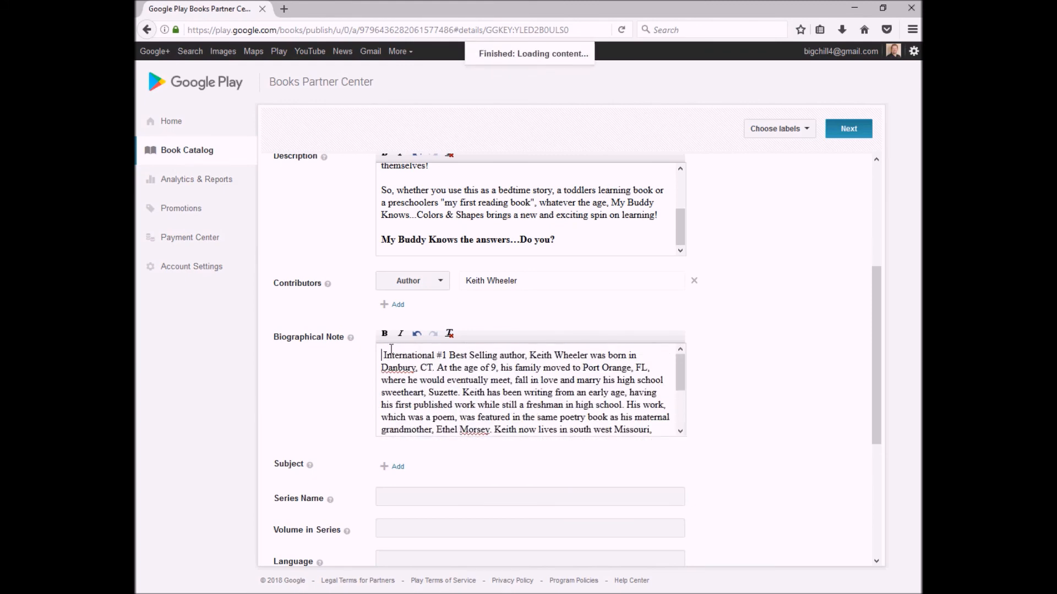
pyautogui.press('Delete')
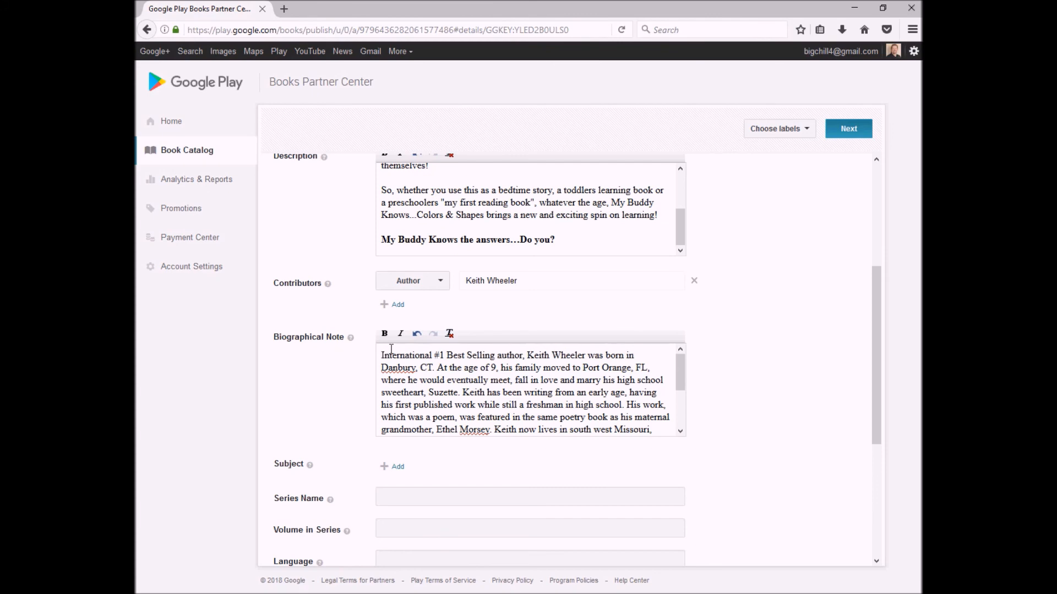
# Add a BISAC subject to the book and set it to "Juvenile Nonfiction / General".
pyautogui.scroll(2, 407, 363)
pyautogui.scroll(-3, 424, 381)
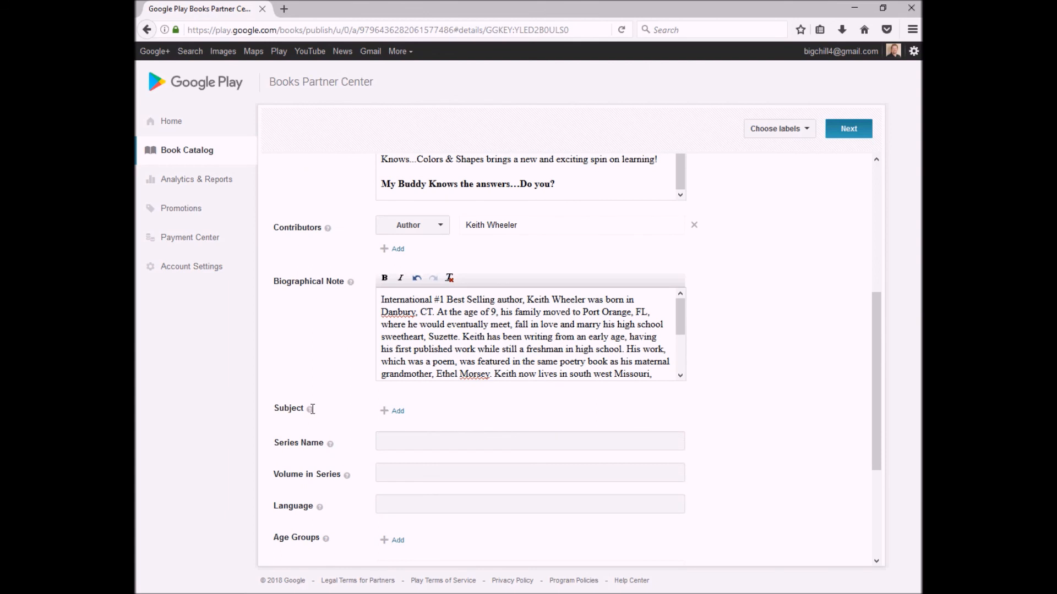
pyautogui.moveTo(310, 410)
pyautogui.click(392, 412)
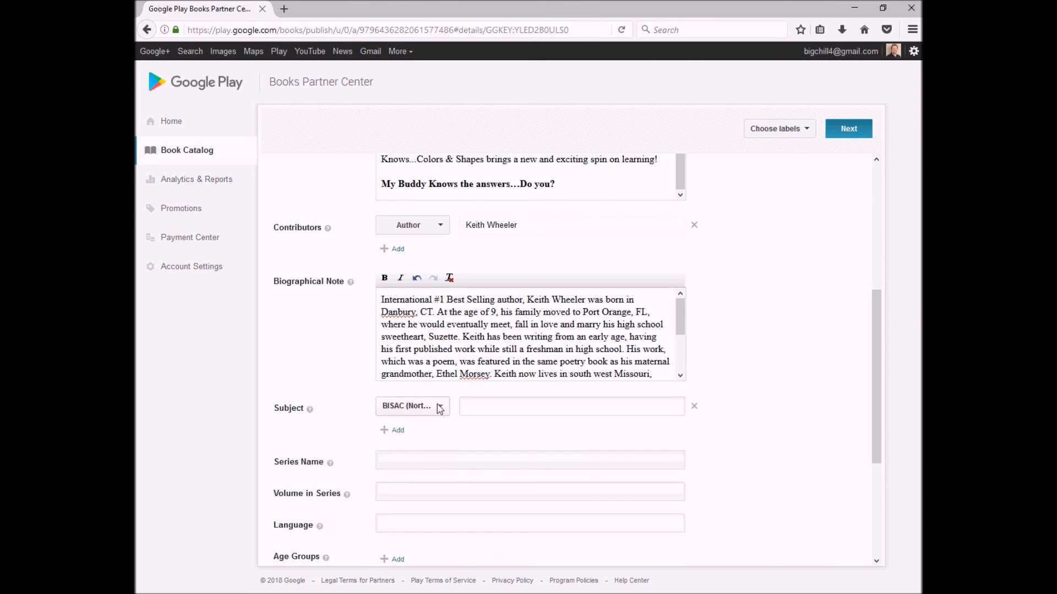
pyautogui.click(478, 407)
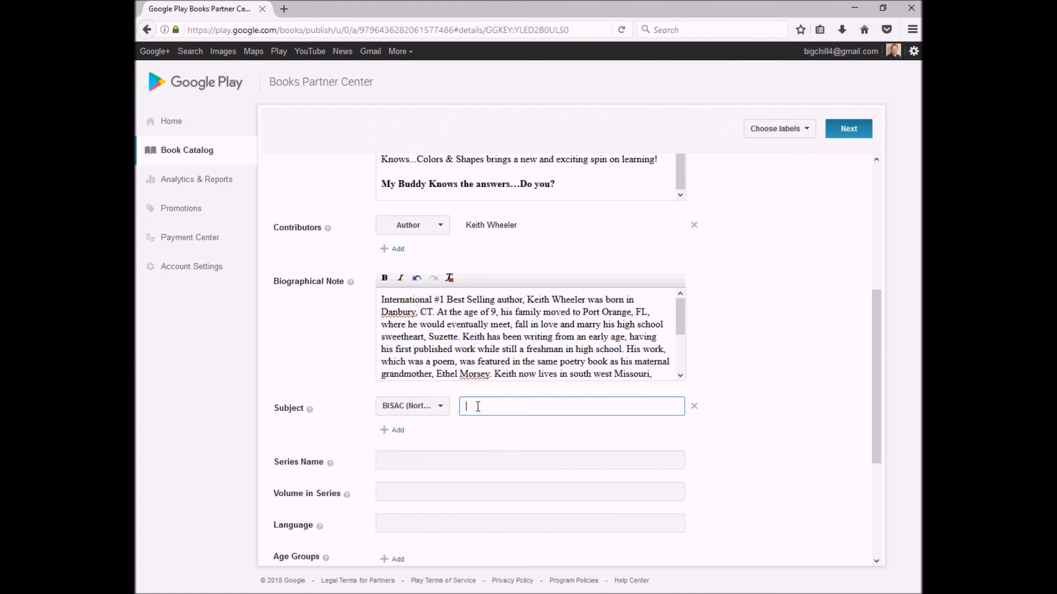
pyautogui.write('jun')
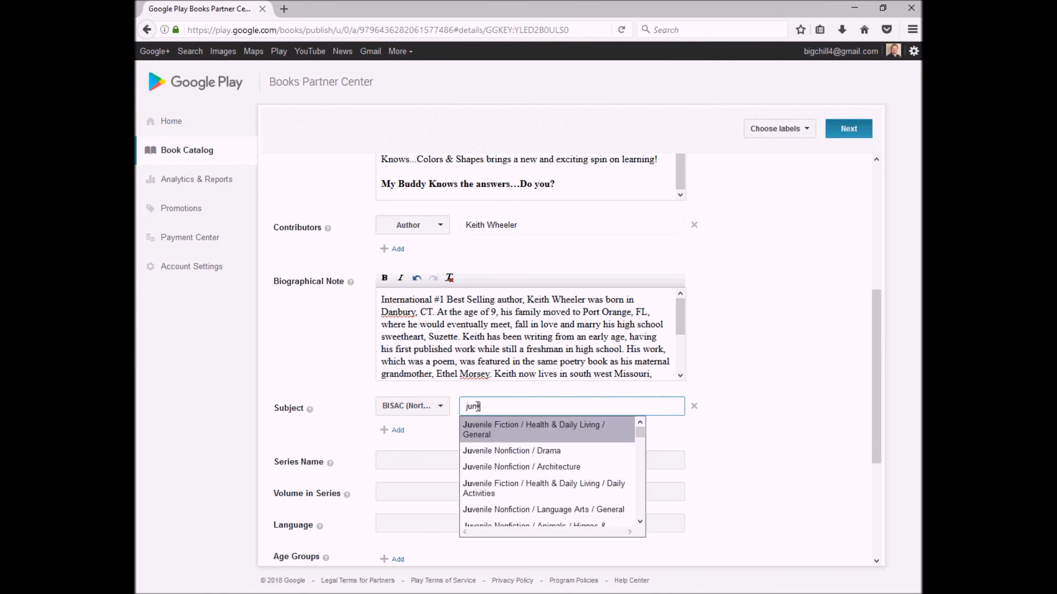
pyautogui.press('BackSpace')
pyautogui.write('v')
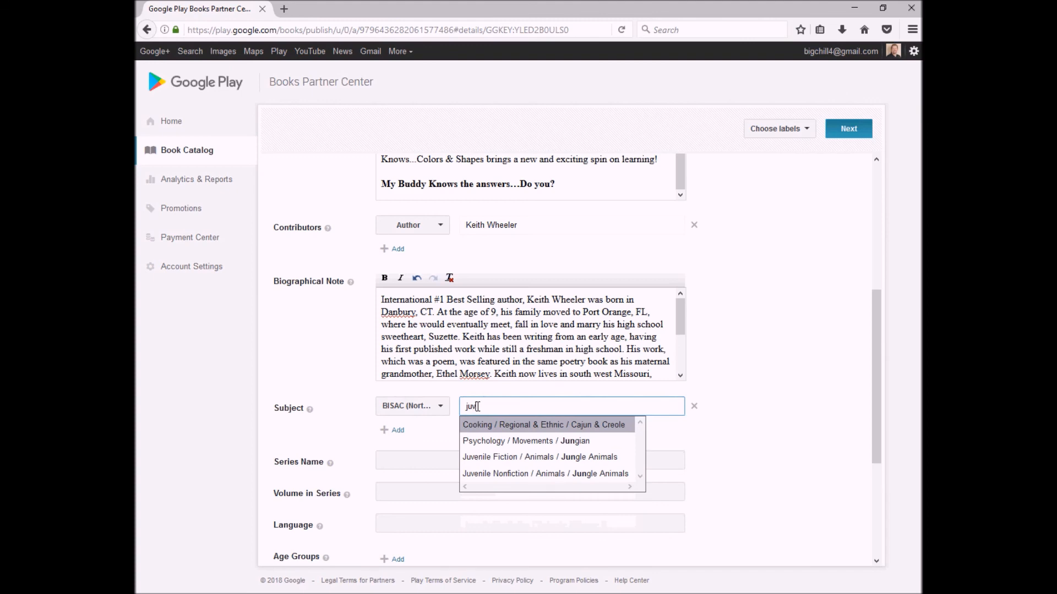
pyautogui.write('enile')
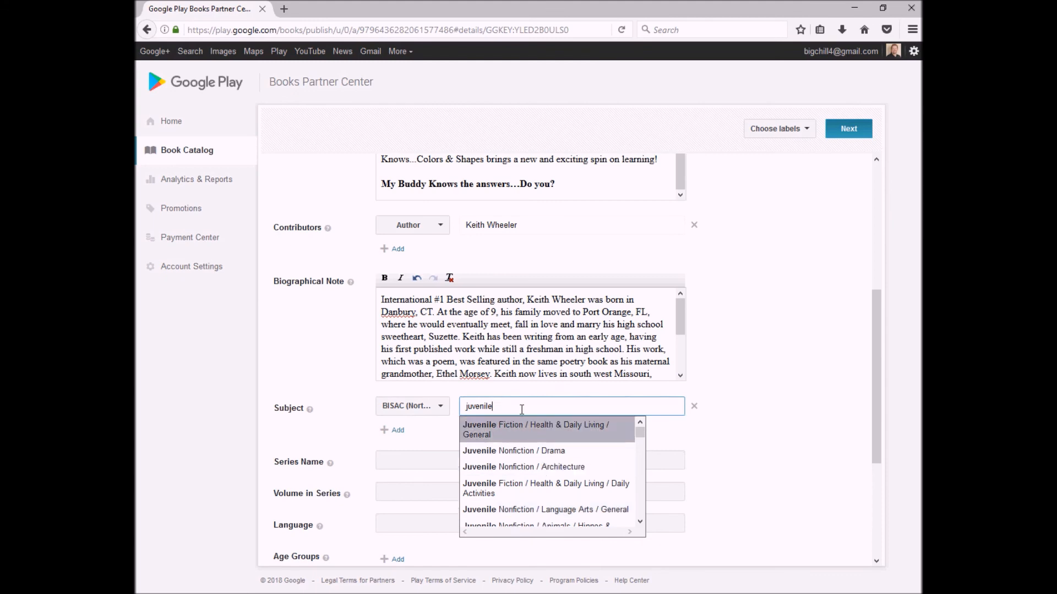
pyautogui.write('nonfiction')
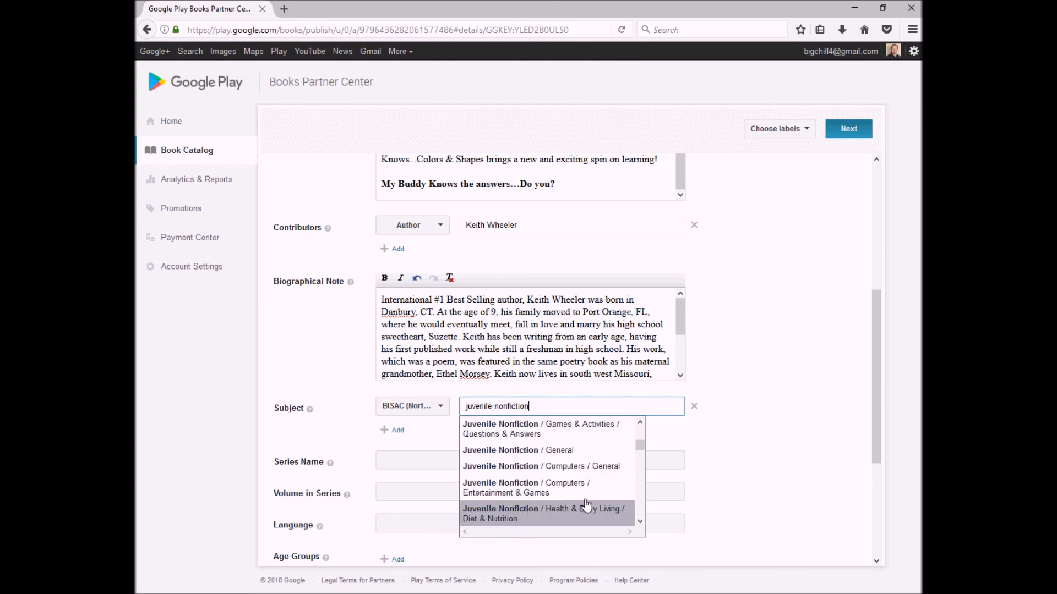
pyautogui.click(573, 454)
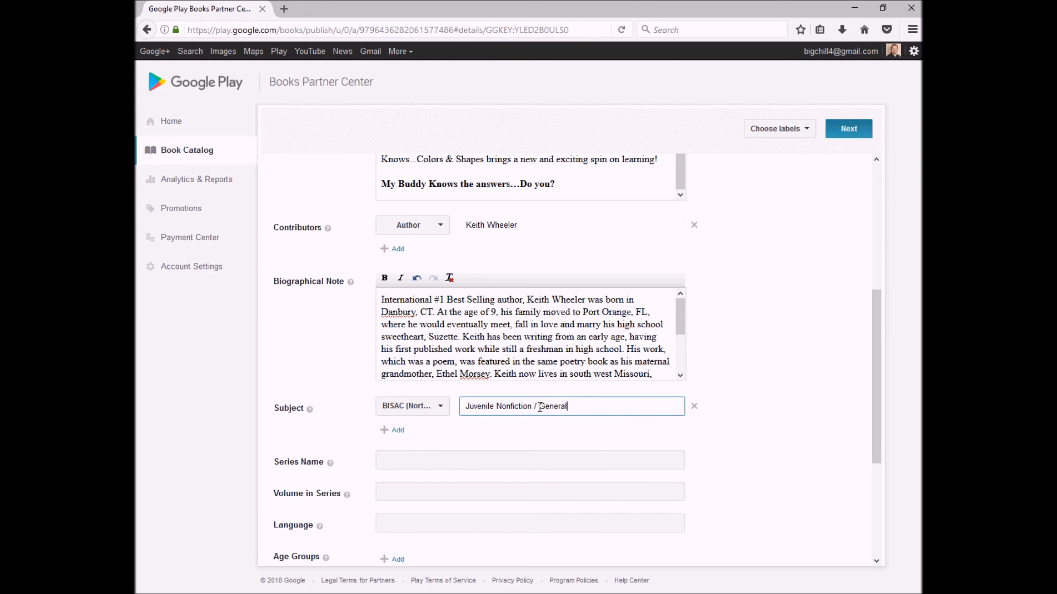
# Set the book's series name to "My Buddy Knows" and its volume in the series to 3.
pyautogui.click(417, 462)
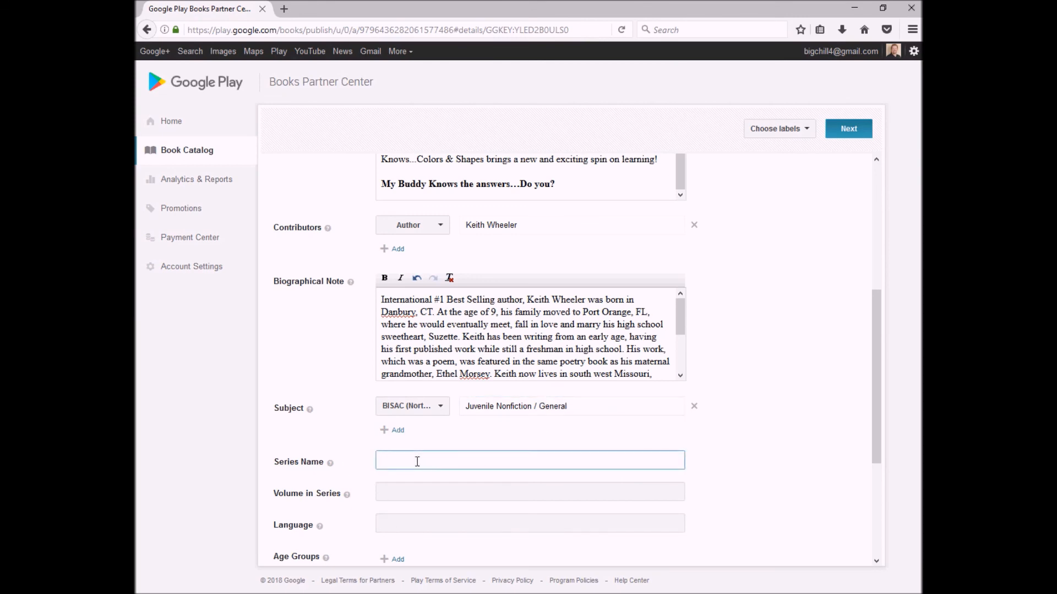
pyautogui.write('My Buddy Knows')
pyautogui.click(431, 499)
pyautogui.write('3')
# Set the book's language to eng.
pyautogui.click(395, 521)
pyautogui.moveTo(322, 526)
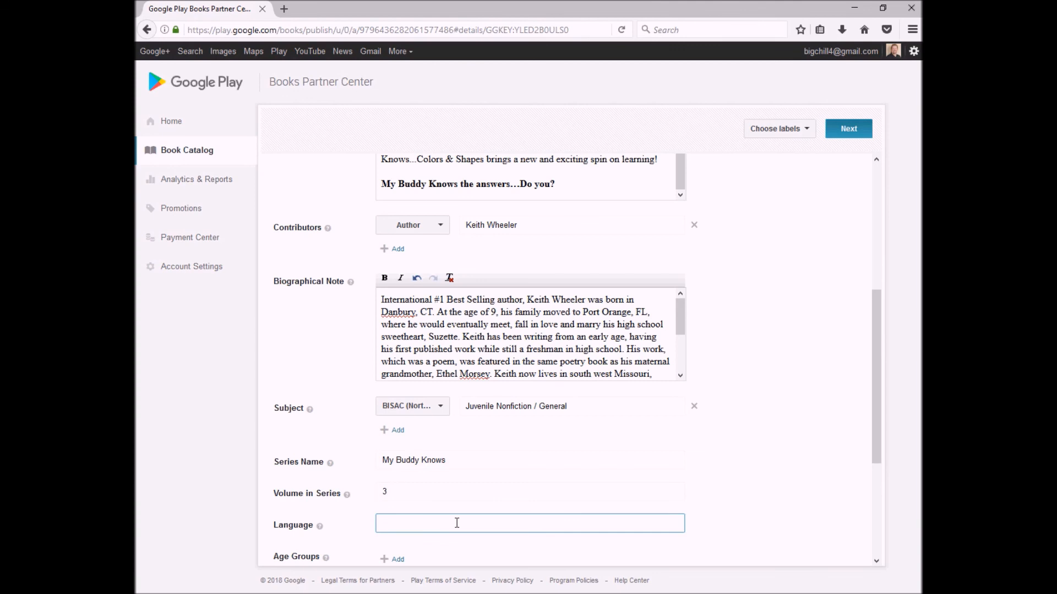
pyautogui.write('eng')
# Add two age groups to the book: Baby (0-2 years) and 3-5 years.
pyautogui.scroll(-4, 436, 507)
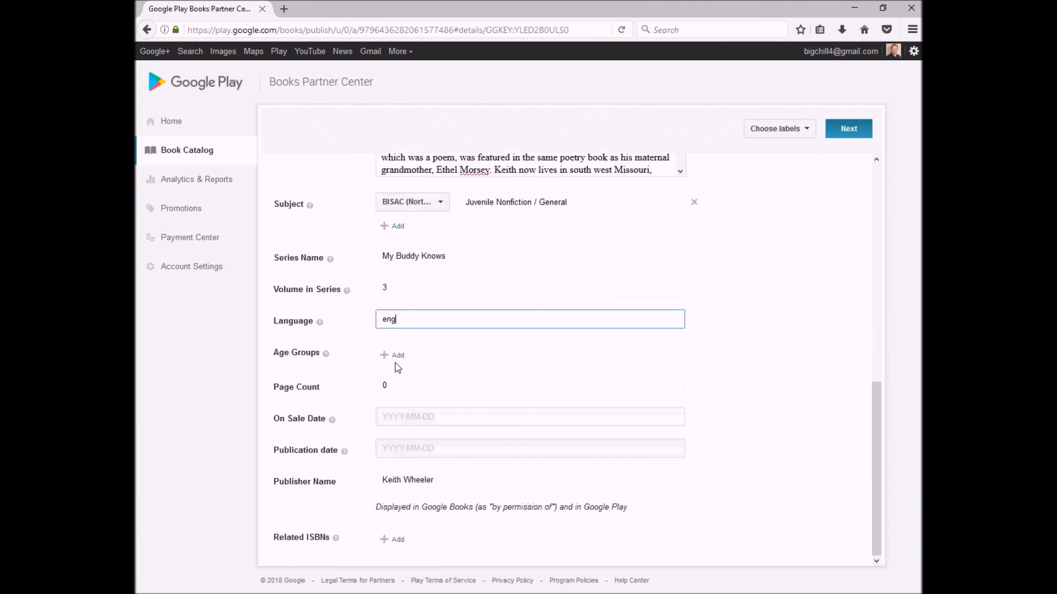
pyautogui.click(396, 356)
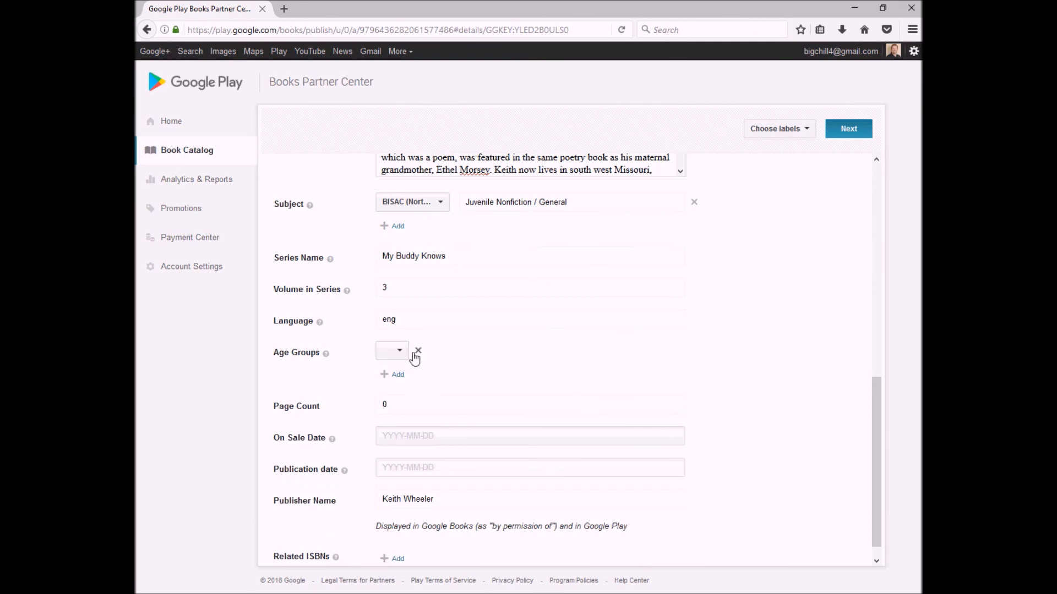
pyautogui.click(401, 355)
pyautogui.click(418, 379)
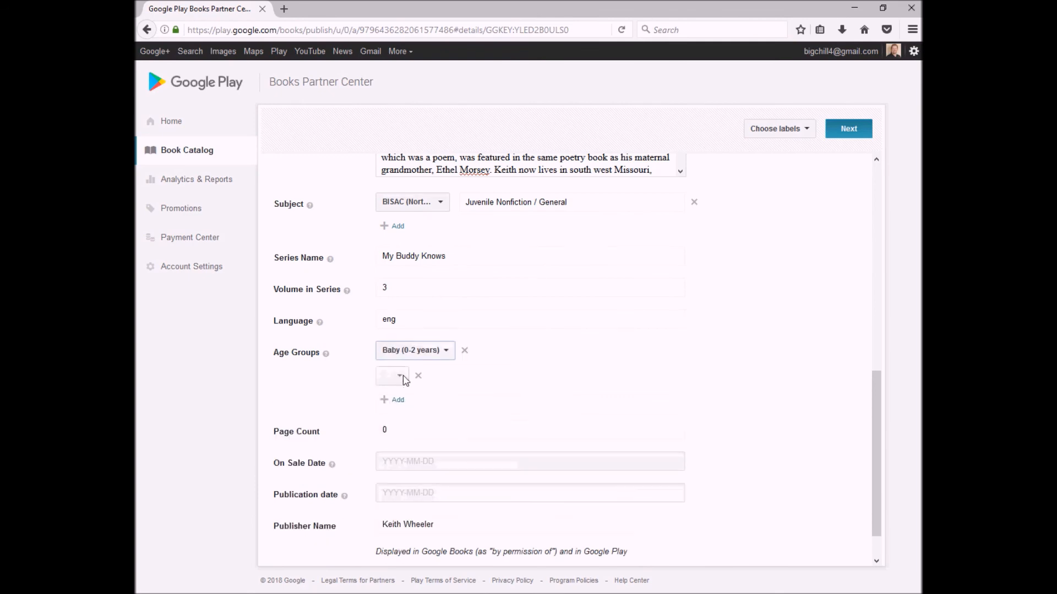
pyautogui.click(402, 377)
pyautogui.click(412, 424)
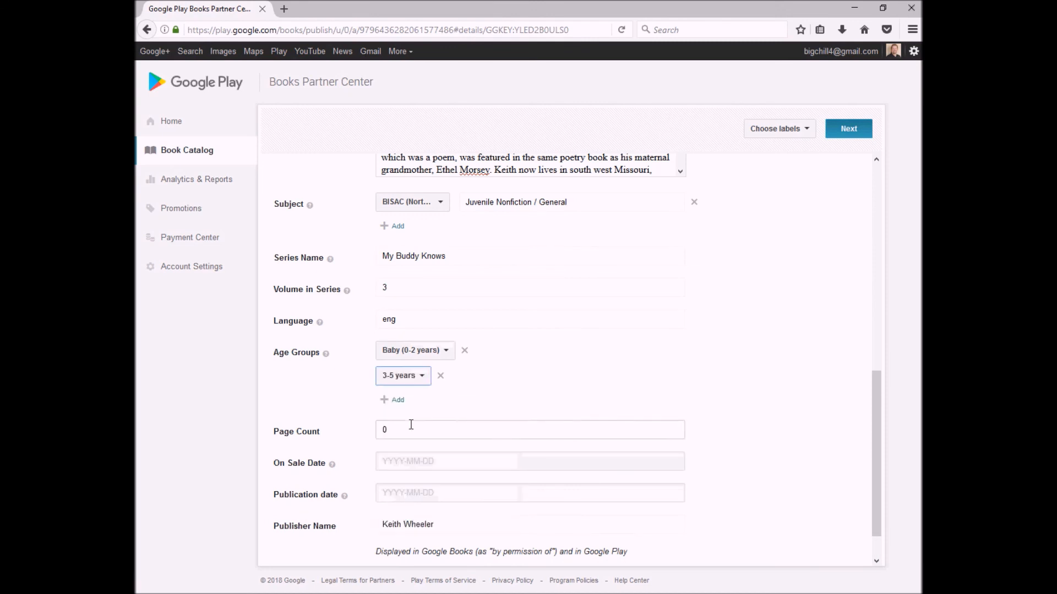
# Set the page count to 30 and proceed from the metadata to the content stage.
pyautogui.click(441, 455)
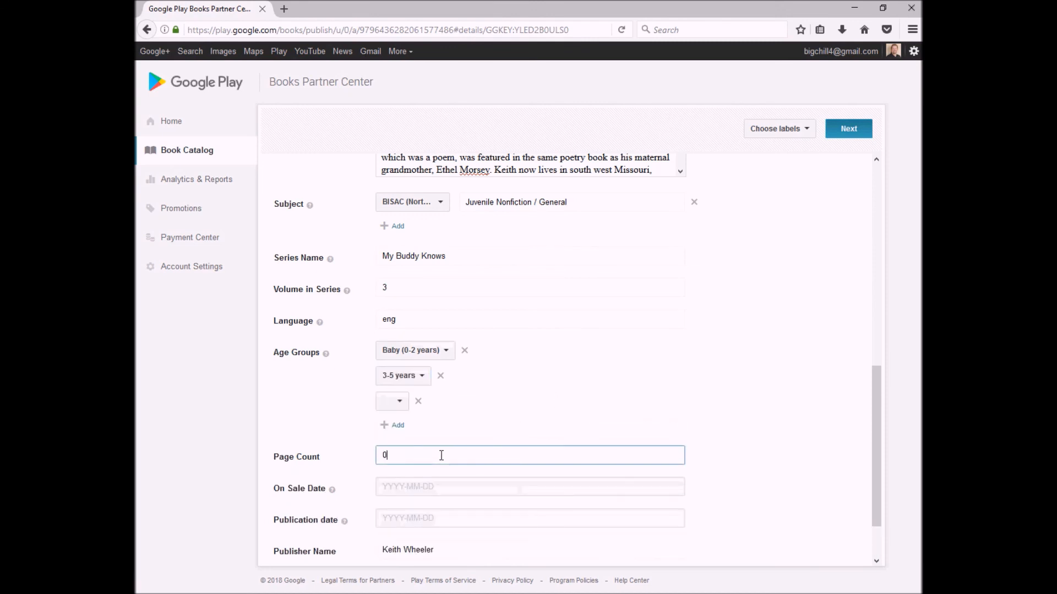
pyautogui.press('BackSpace')
pyautogui.write('30')
pyautogui.moveTo(332, 492)
pyautogui.click(852, 134)
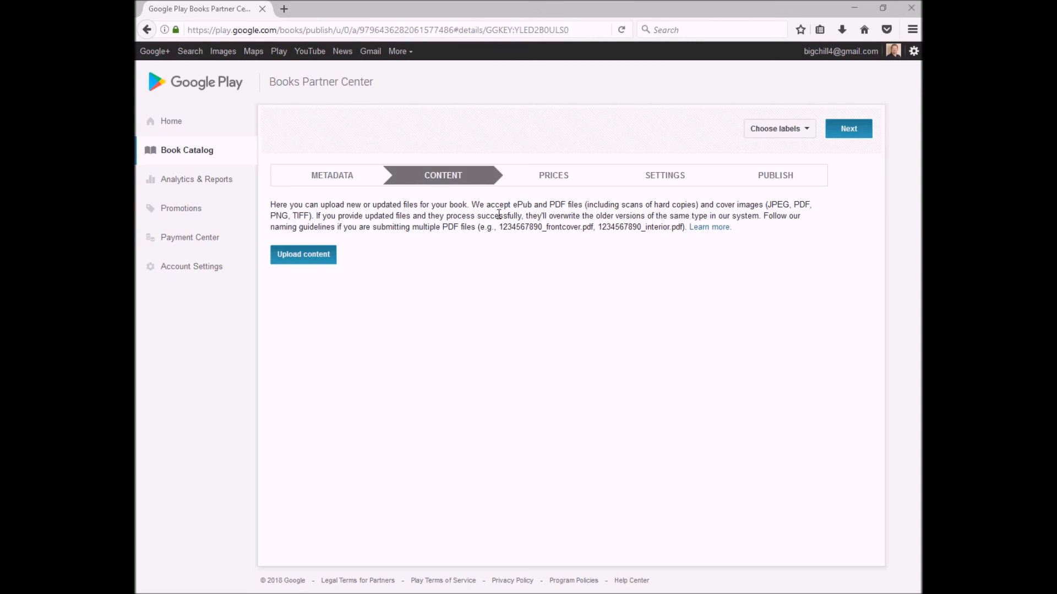
# Start a content upload and browse to the Shapes folder inside My Buddy Knows.
pyautogui.moveTo(816, 206); pyautogui.dragTo(579, 206)
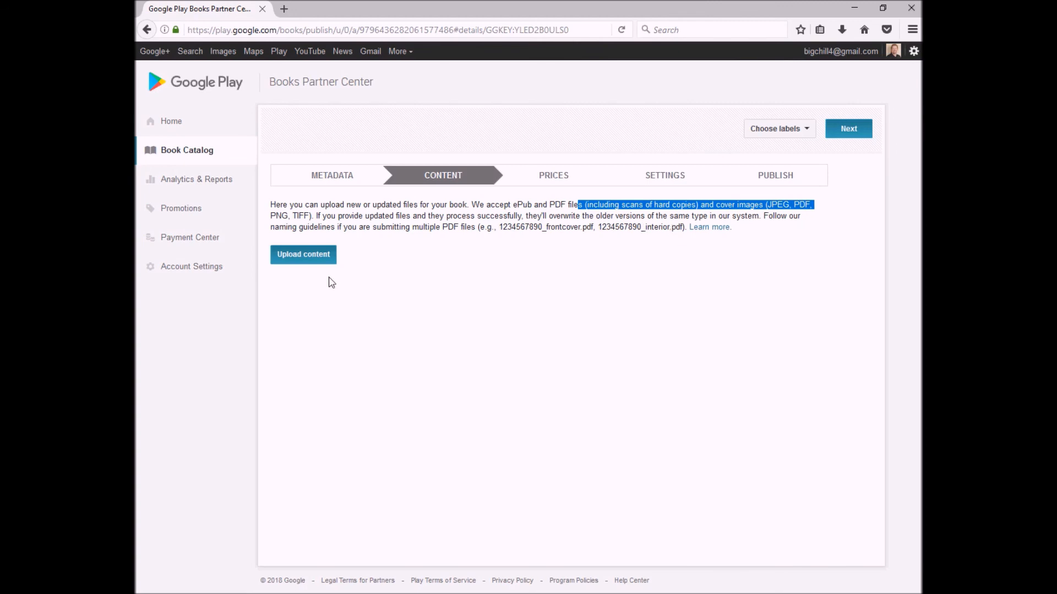
pyautogui.click(315, 263)
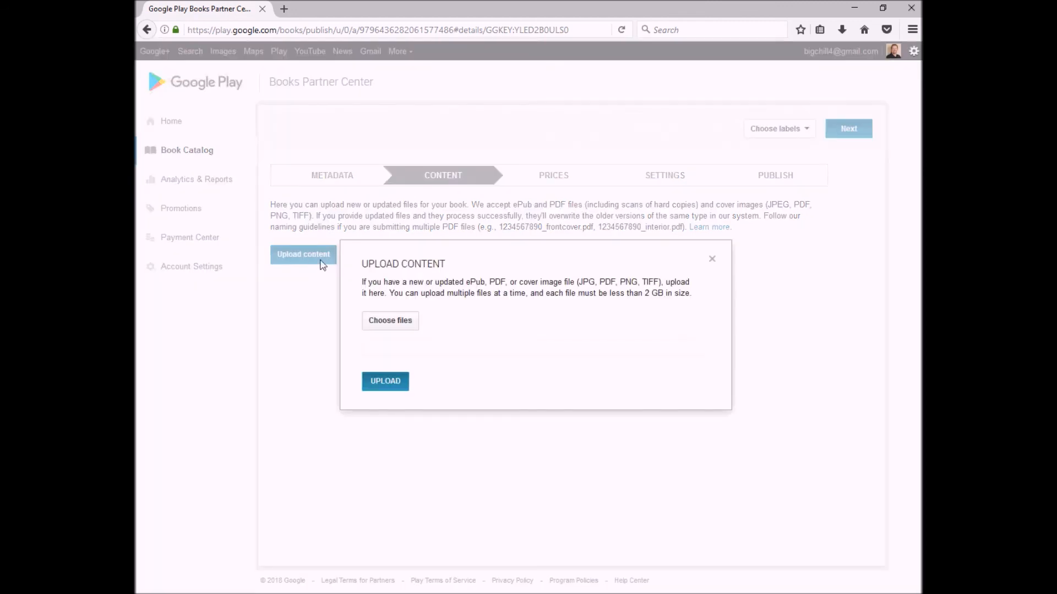
pyautogui.click(384, 322)
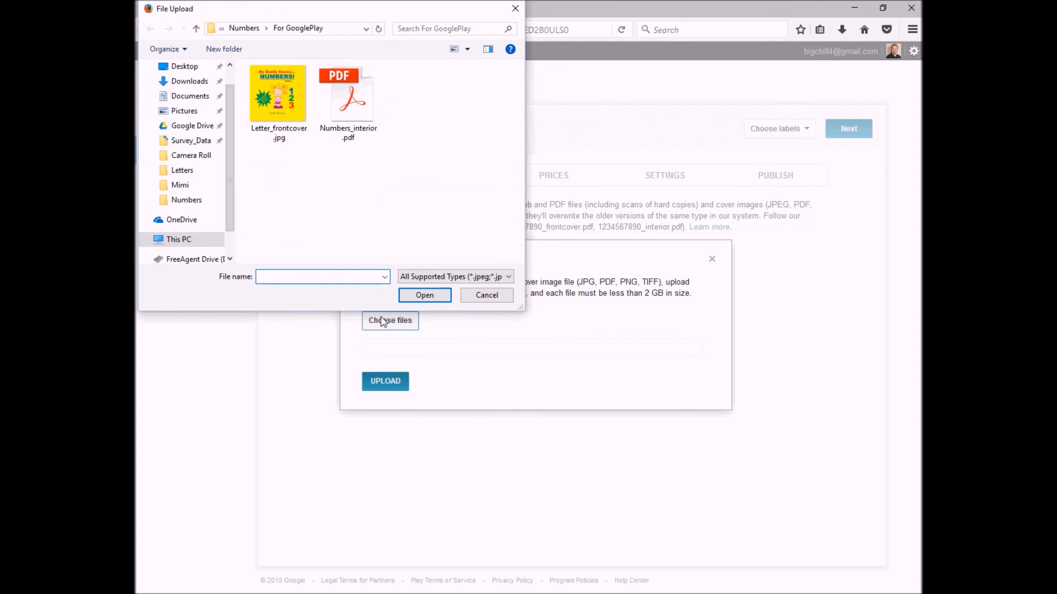
pyautogui.click(241, 32)
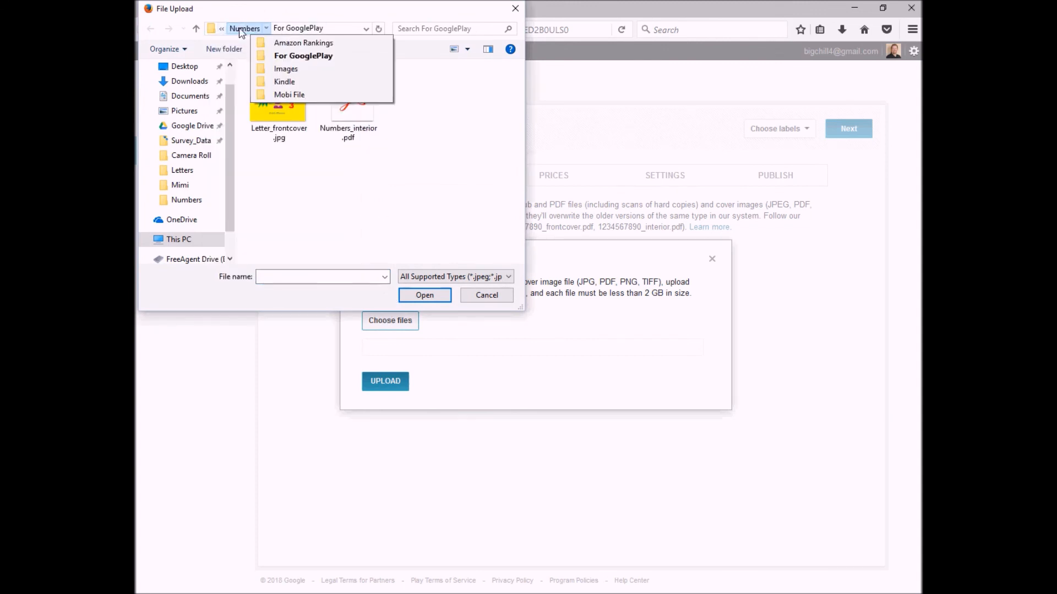
pyautogui.click(241, 30)
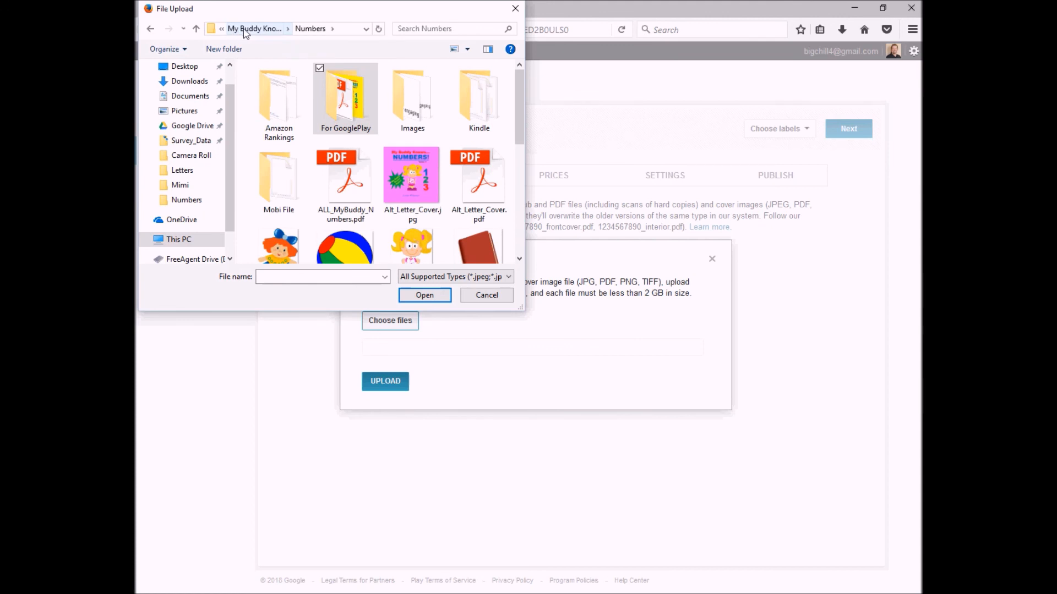
pyautogui.click(259, 30)
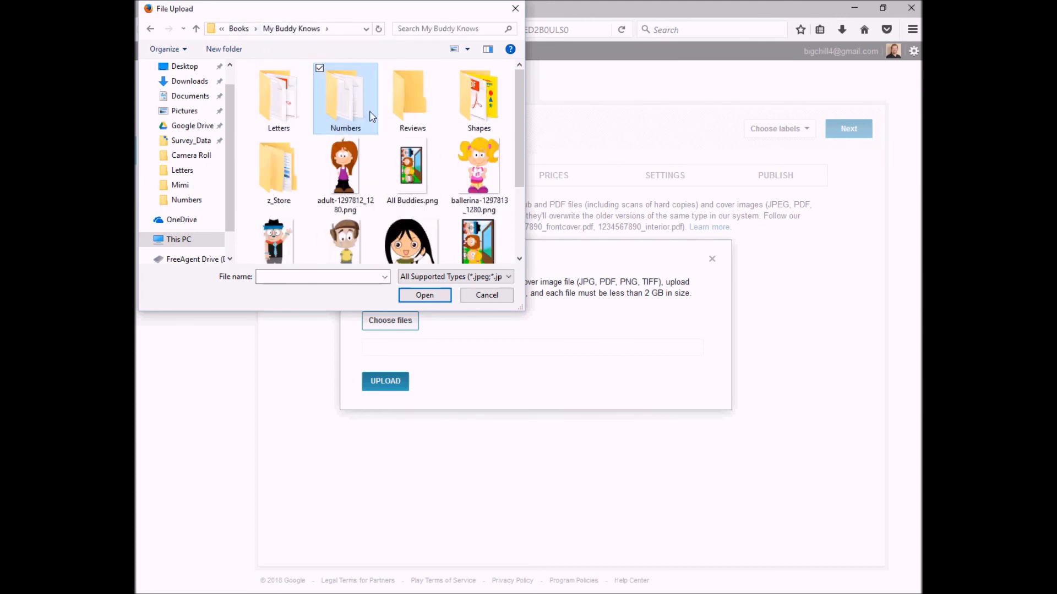
pyautogui.doubleClick(472, 111)
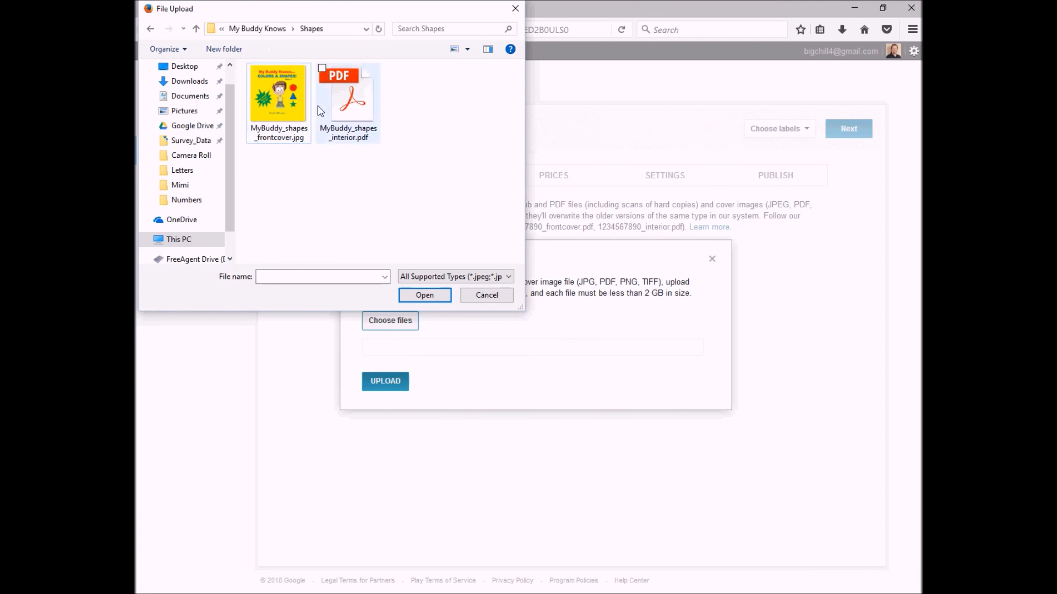
# Upload the files MyBuddy_shapes_frontcover.jpg and MyBuddy_shapes_interior.pdf as the book's content.
pyautogui.click(276, 97)
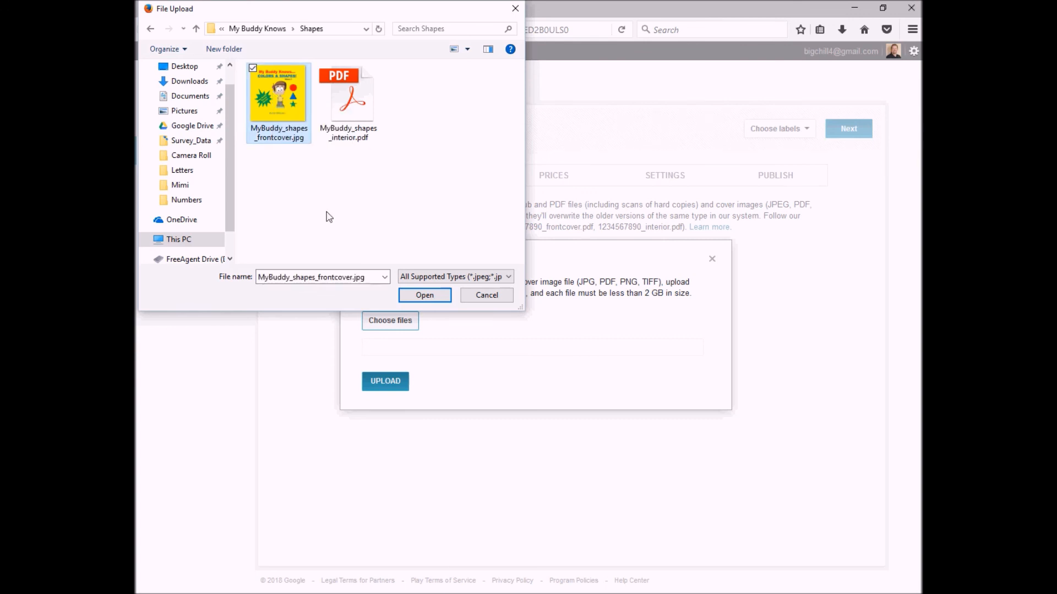
pyautogui.keyDown('ctrl'); pyautogui.click(353, 99); pyautogui.keyUp('ctrl')
pyautogui.click(425, 297)
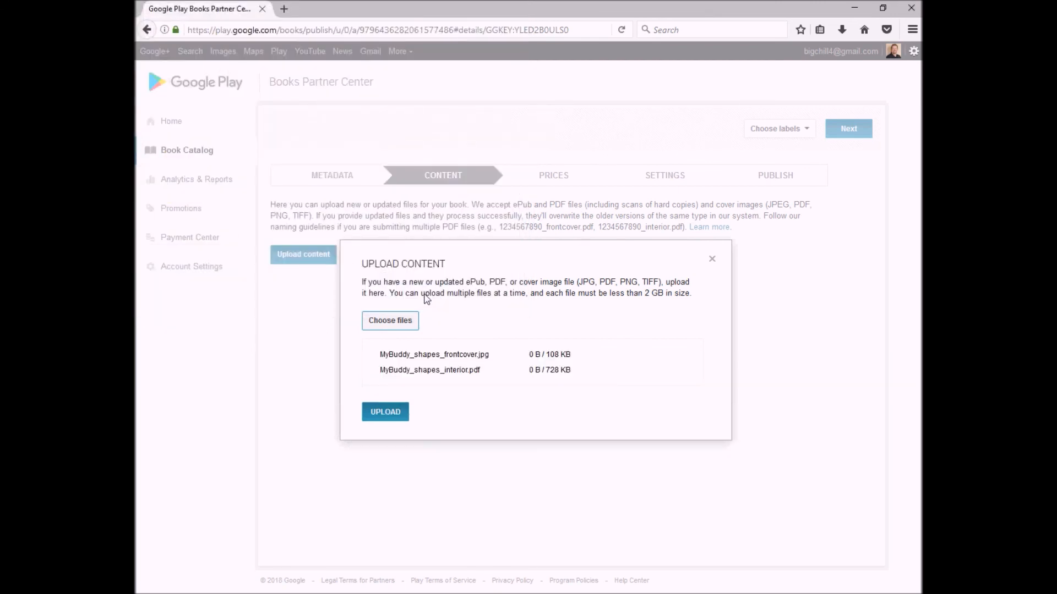
pyautogui.click(388, 416)
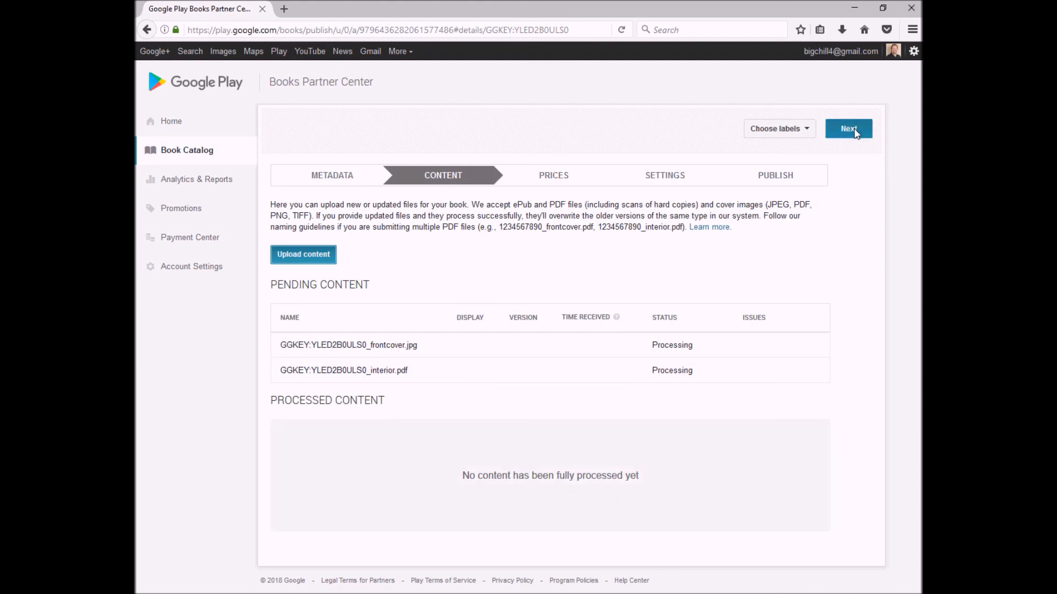
# Proceed to the prices stage and add a list price of 2.99 USD for the WORLD region.
pyautogui.click(856, 133)
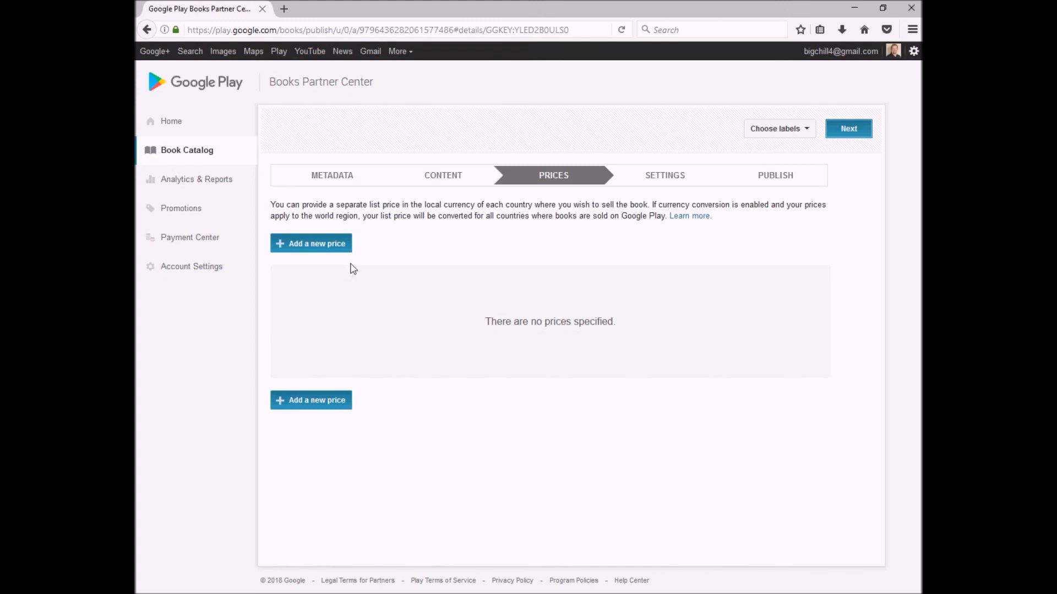
pyautogui.click(333, 248)
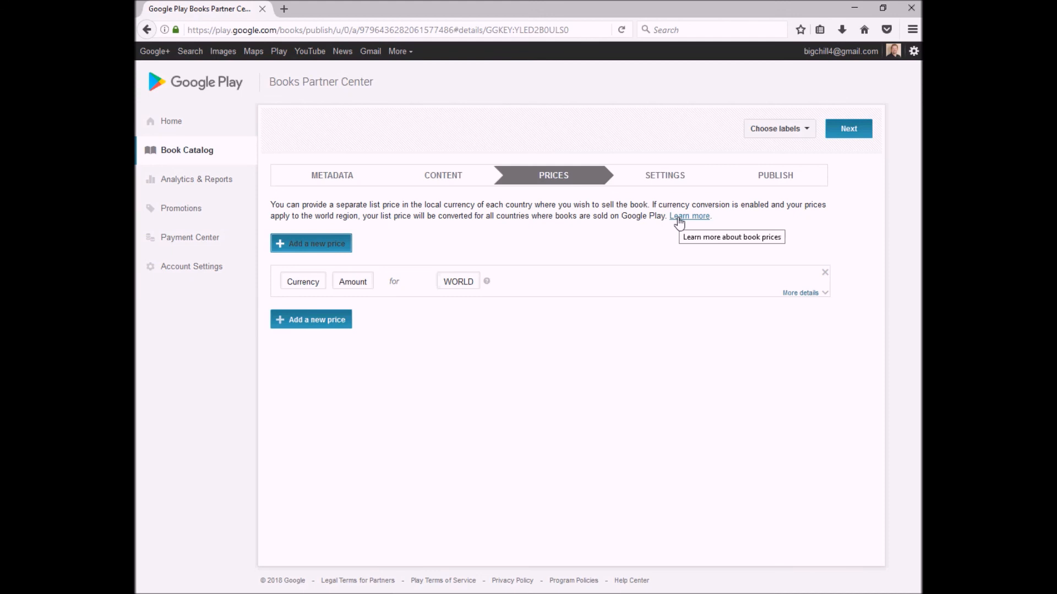
pyautogui.click(296, 287)
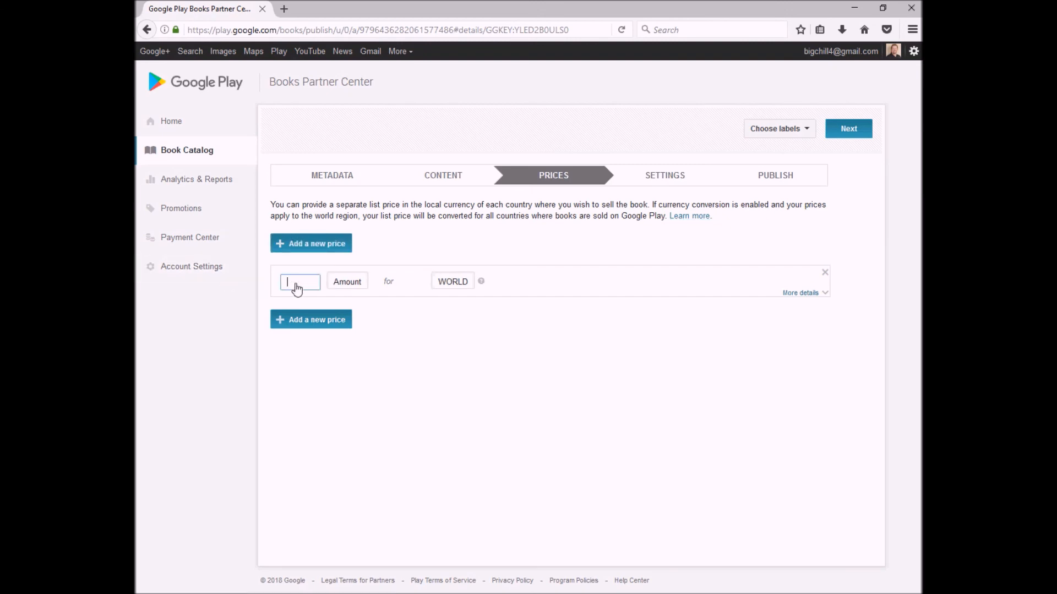
pyautogui.write('USD')
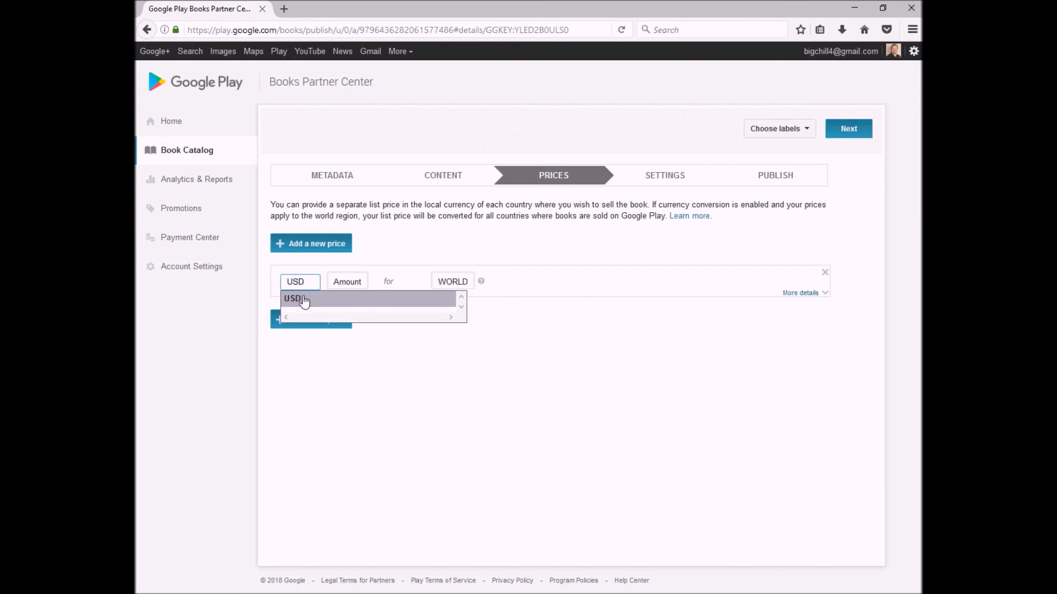
pyautogui.click(303, 301)
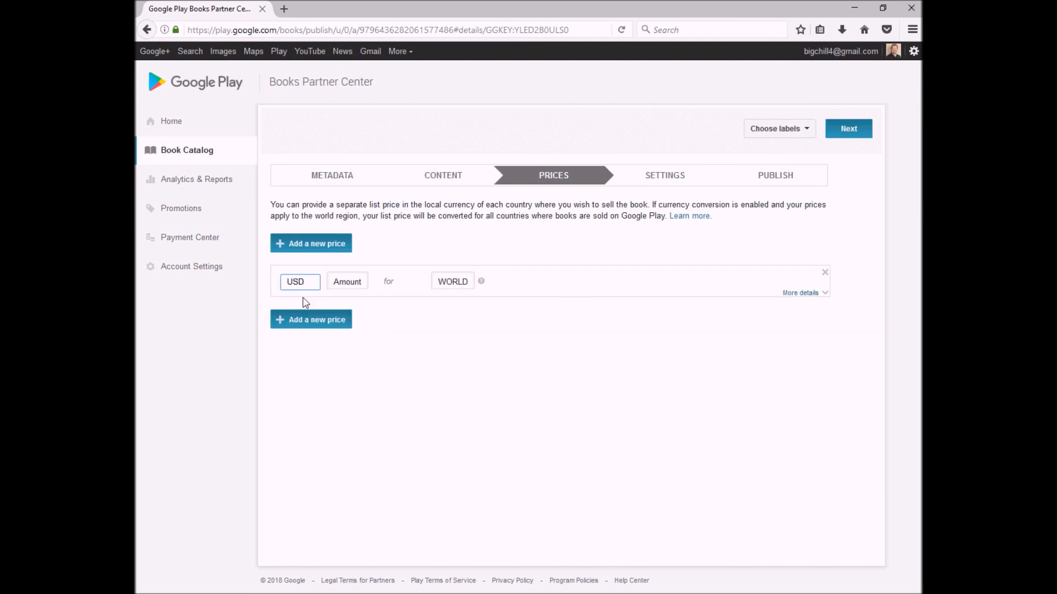
pyautogui.click(352, 291)
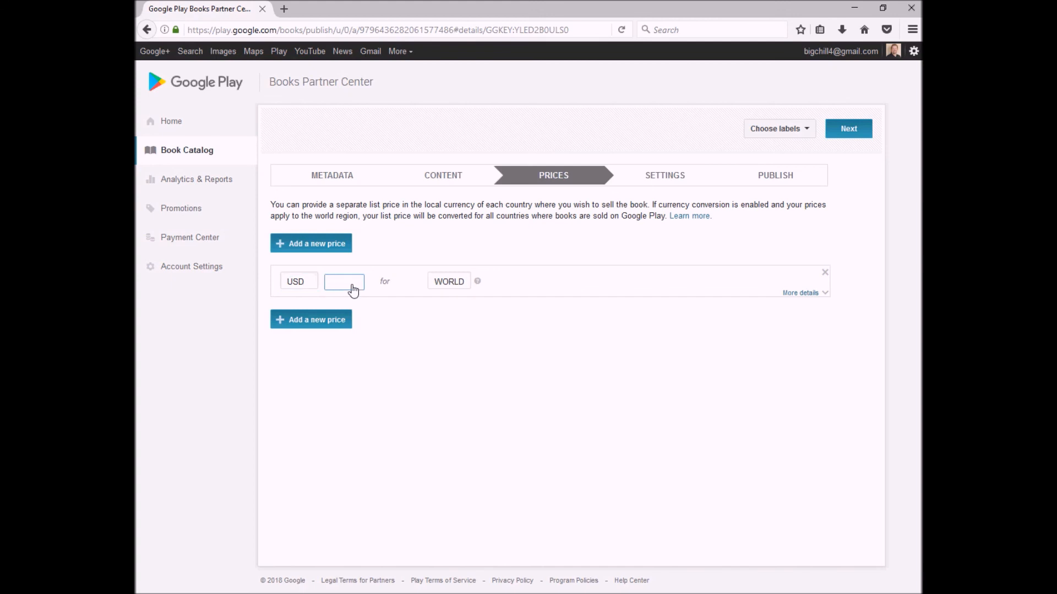
pyautogui.write('2.99')
pyautogui.click(450, 354)
pyautogui.moveTo(477, 282)
pyautogui.click(334, 323)
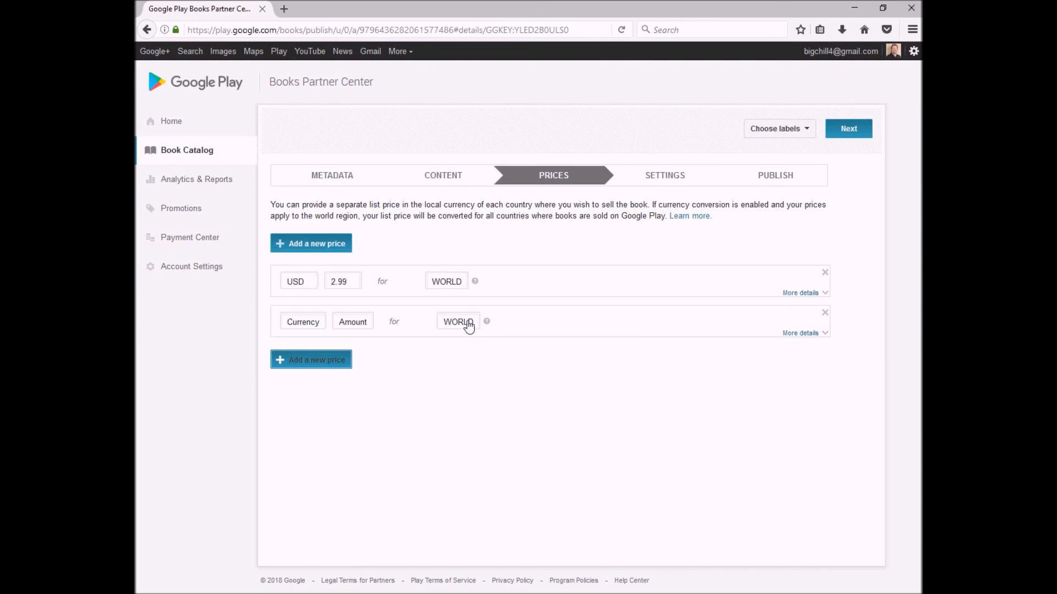
pyautogui.click(825, 313)
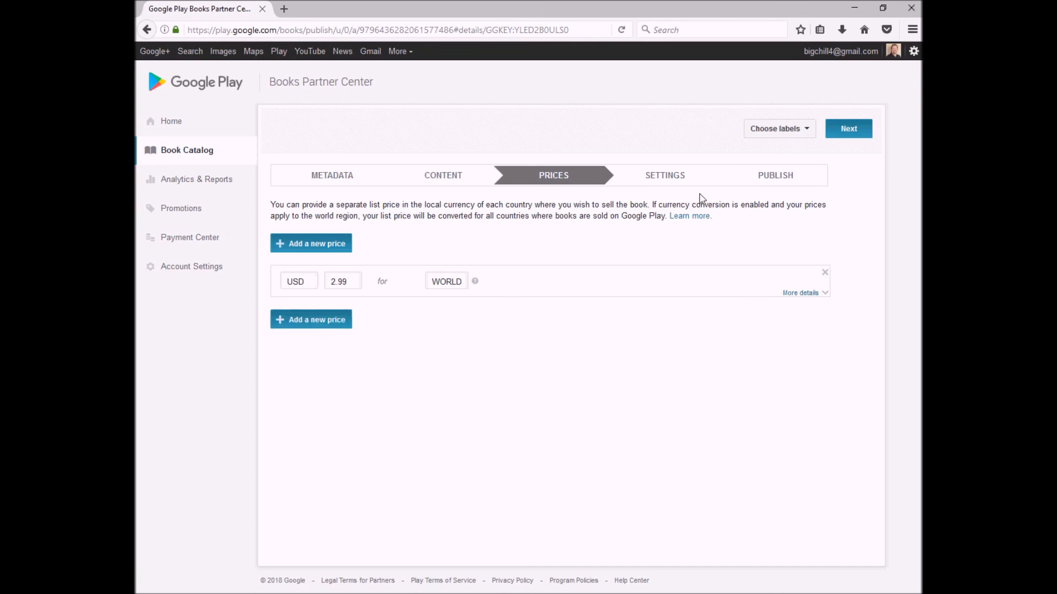
# Proceed to the settings stage and disable DRM for the book.
pyautogui.click(855, 132)
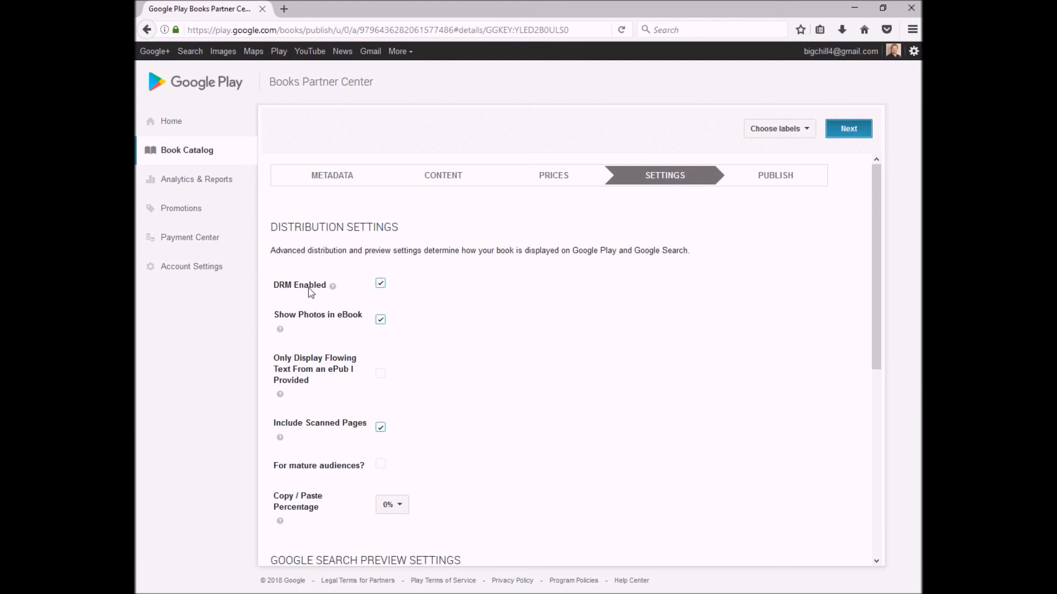
pyautogui.moveTo(334, 287)
pyautogui.click(382, 284)
pyautogui.moveTo(282, 330)
pyautogui.moveTo(282, 395)
pyautogui.moveTo(280, 439)
# Set the copy/paste percentage in the distribution settings to 100%.
pyautogui.scroll(-1, 517, 444)
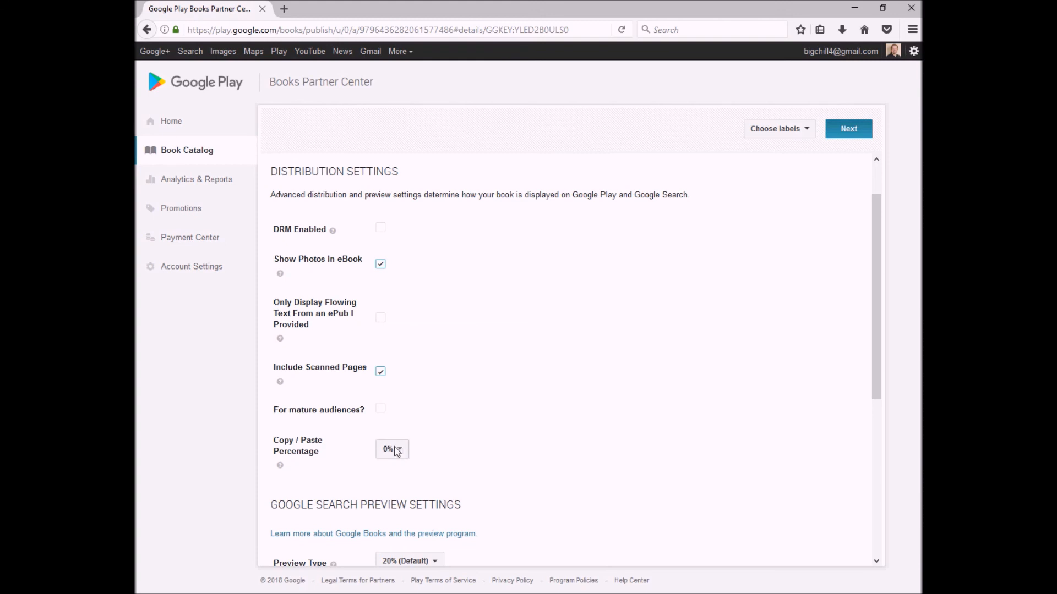
pyautogui.click(397, 452)
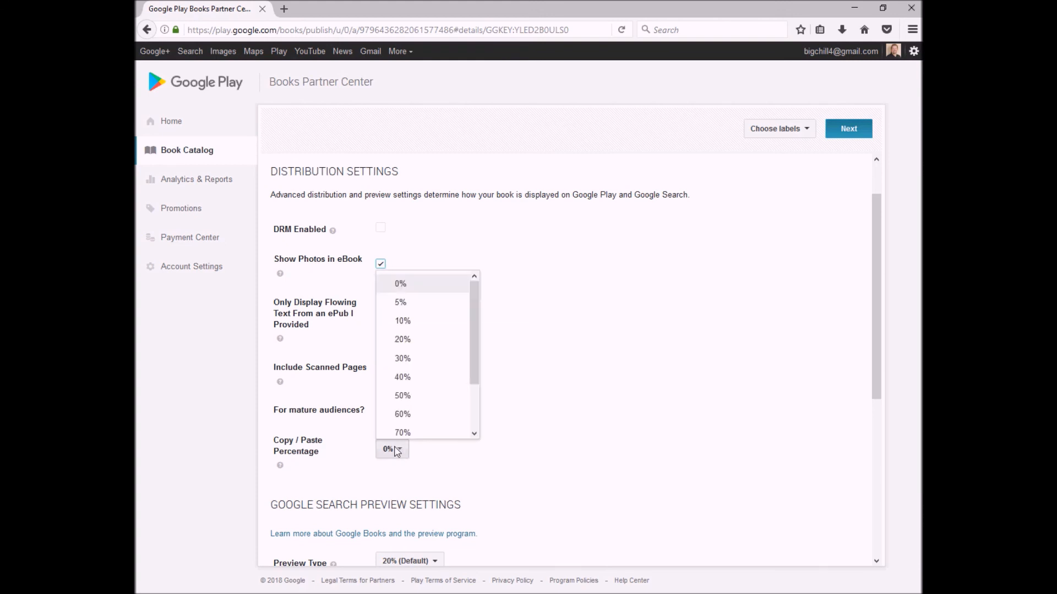
pyautogui.scroll(-2, 432, 392)
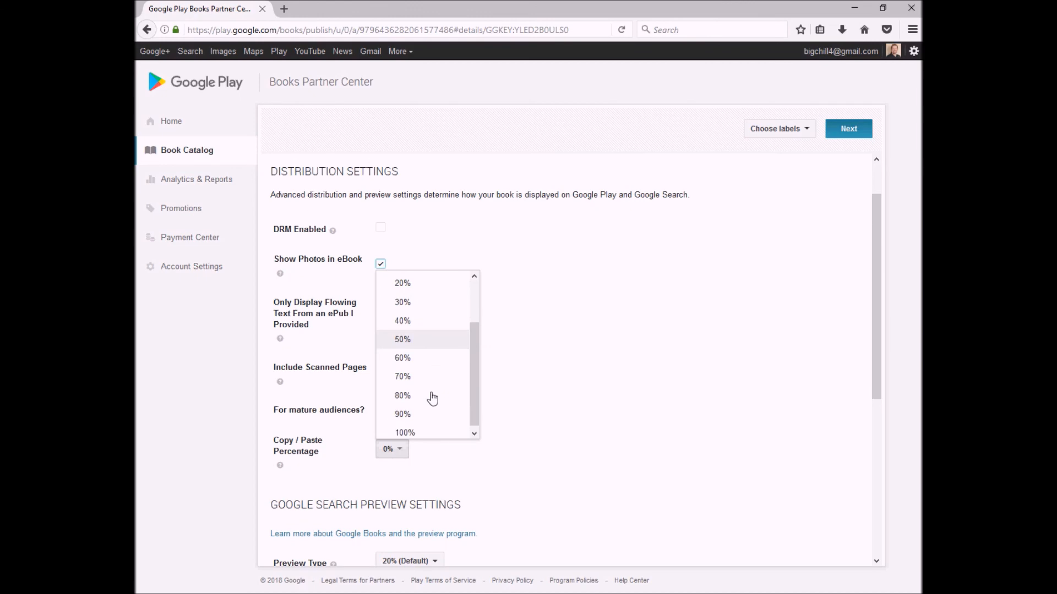
pyautogui.click(406, 430)
# Set the preview type in the Google Search preview settings to 40%.
pyautogui.scroll(-3, 542, 449)
pyautogui.scroll(-2, 541, 445)
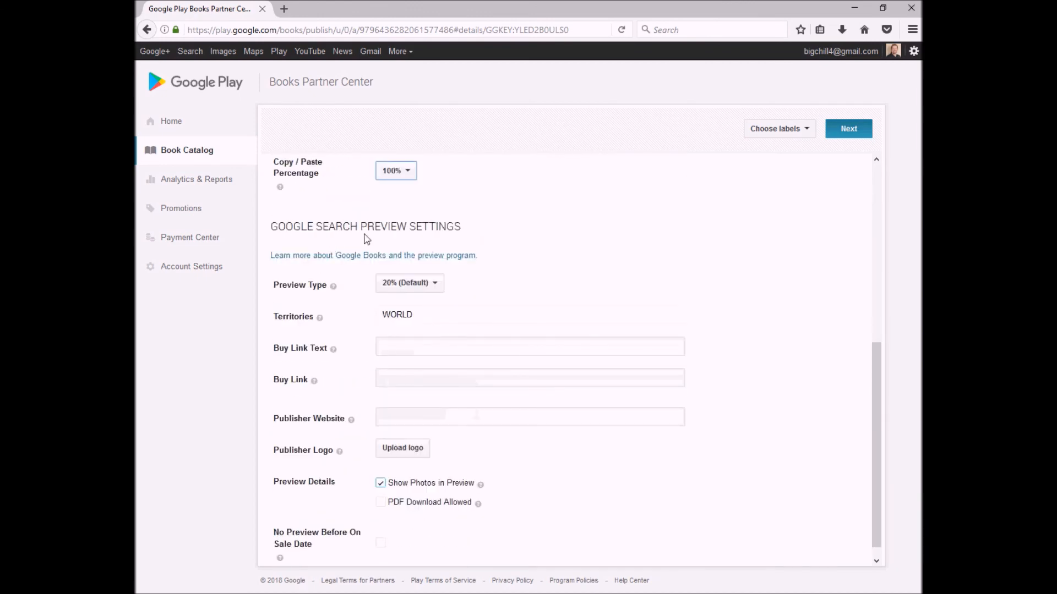
pyautogui.click(437, 285)
pyautogui.click(413, 343)
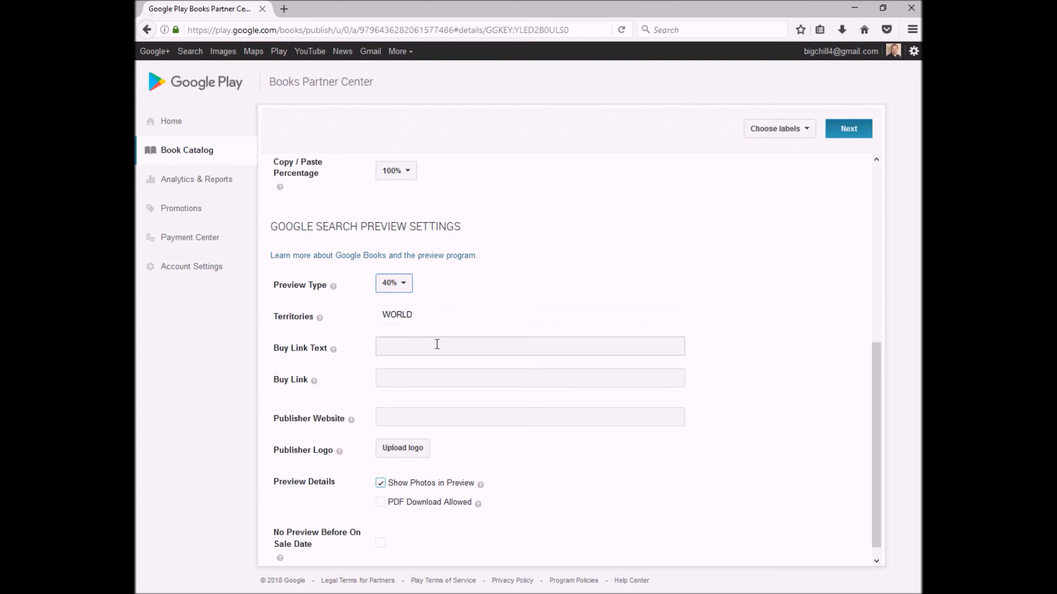
# Enter the author's website address as the publisher website and allow PDF download in the preview details.
pyautogui.click(433, 384)
pyautogui.click(403, 414)
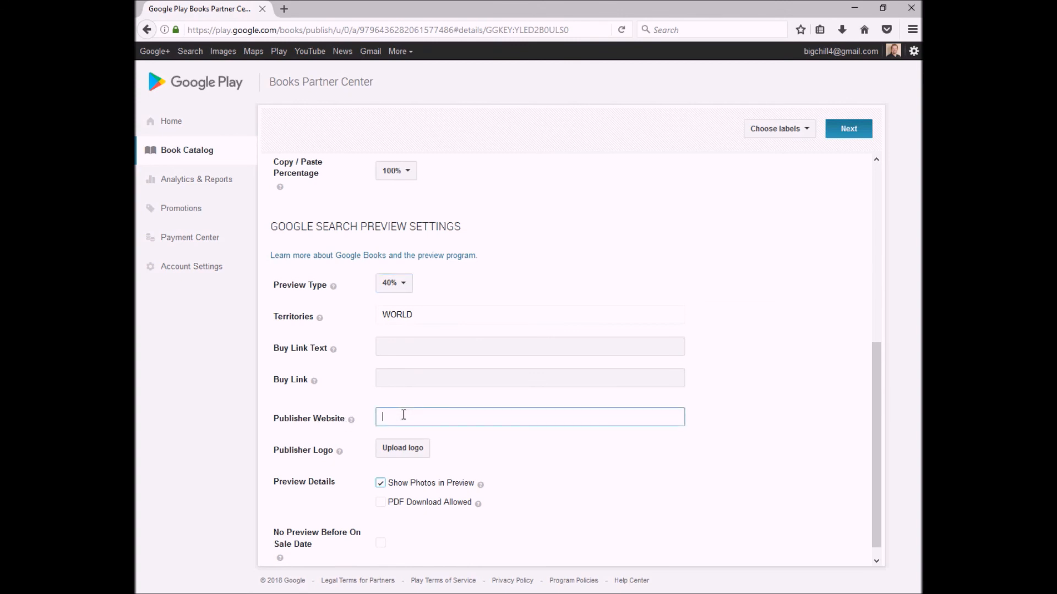
pyautogui.write('http://www.kwheelerbooks.com')
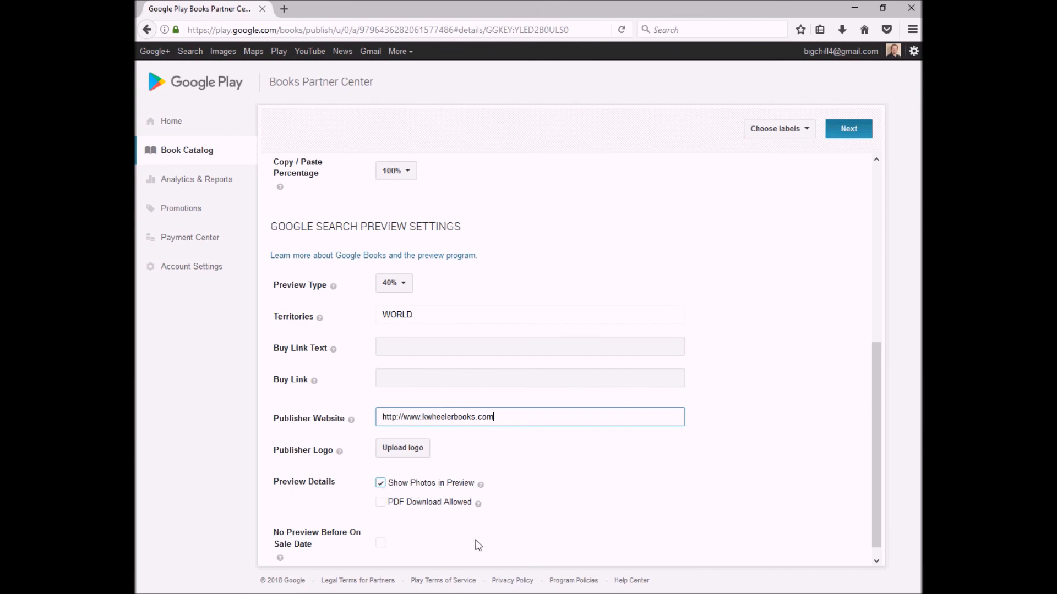
pyautogui.click(380, 503)
pyautogui.scroll(-1, 564, 514)
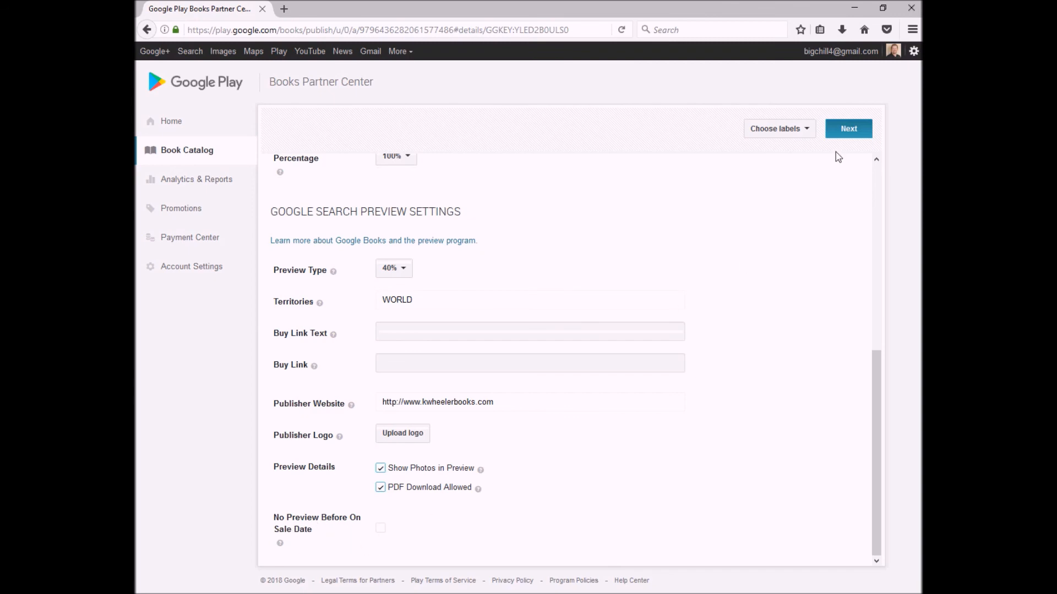
# Review the distribution settings from the beginning and proceed to the publish stage.
pyautogui.scroll(3, 834, 159)
pyautogui.scroll(5, 834, 160)
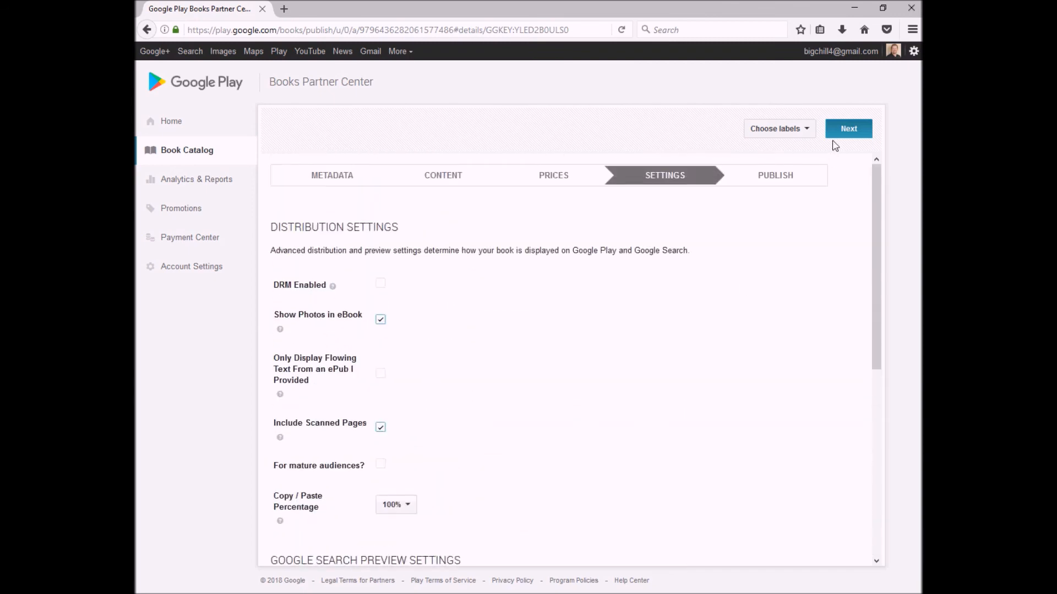
pyautogui.click(848, 130)
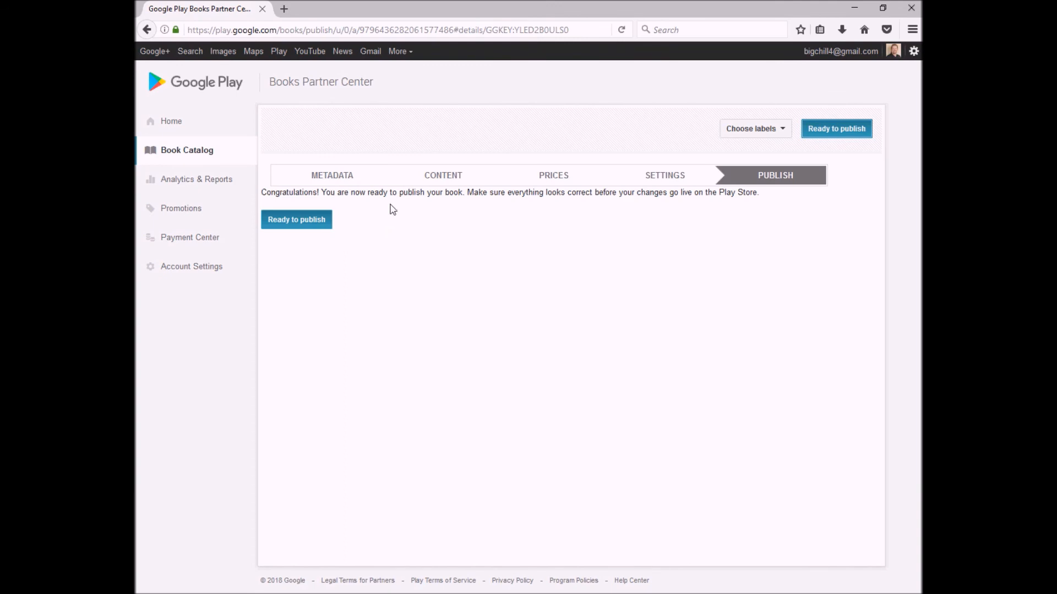
# Review the book's uploaded content files, its list price and its distribution settings before publishing.
pyautogui.click(449, 179)
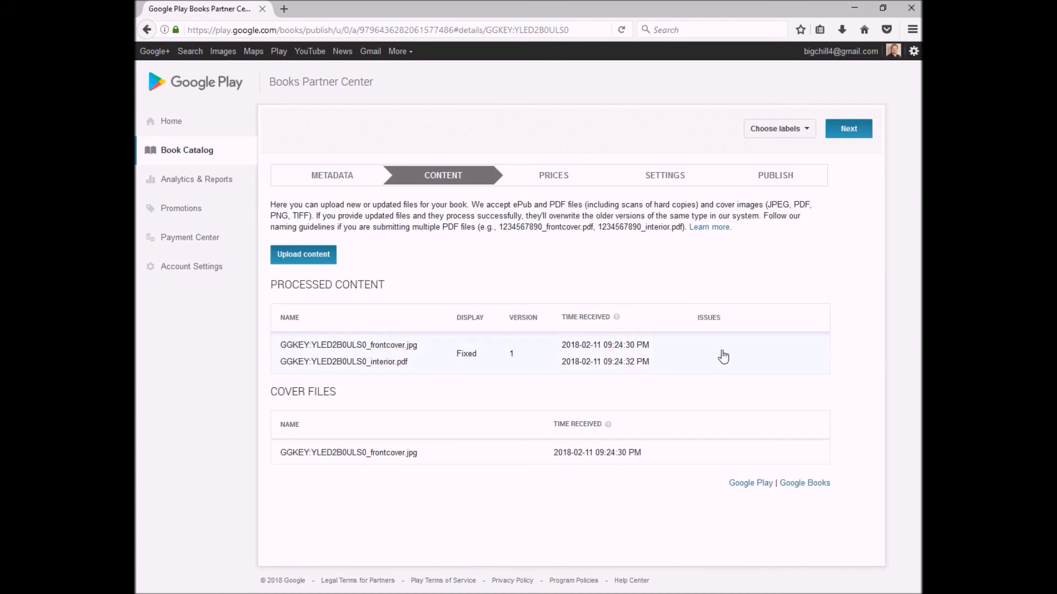
pyautogui.click(559, 182)
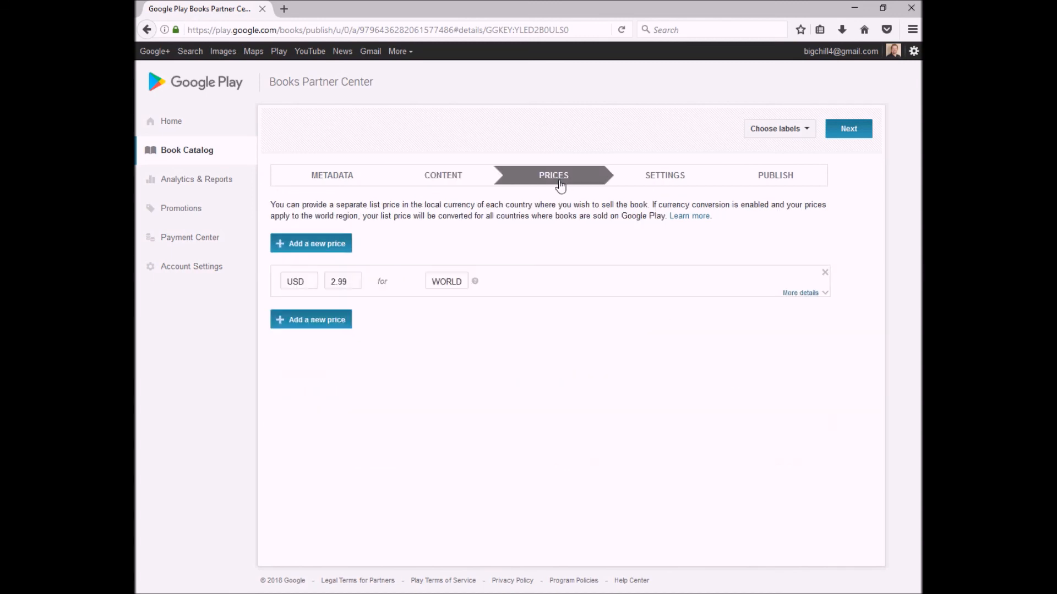
pyautogui.click(657, 182)
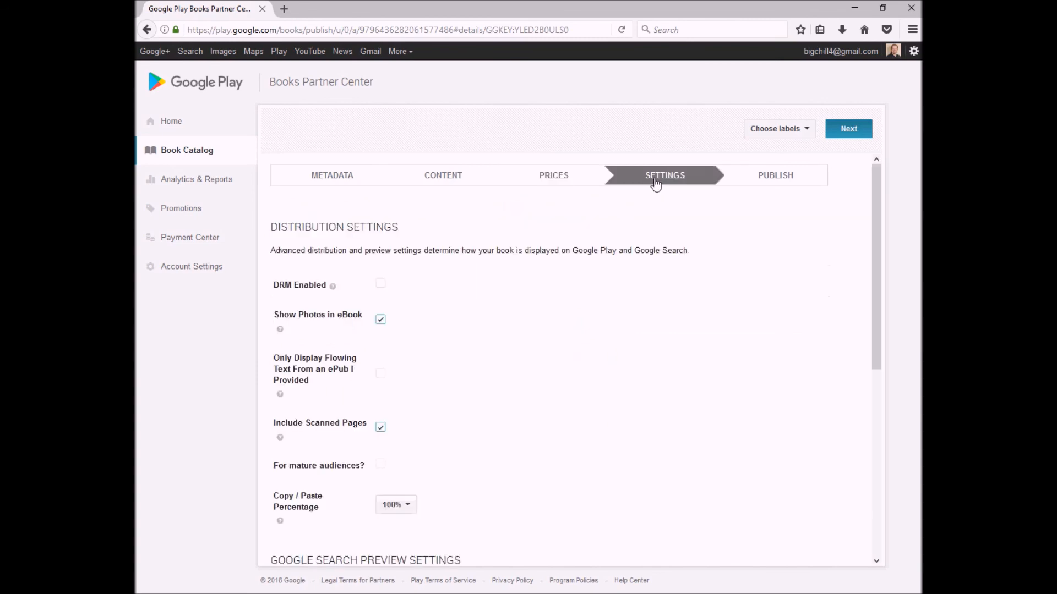
# Return to the publish stage and publish the book to both Google Play and Google Books.
pyautogui.click(757, 176)
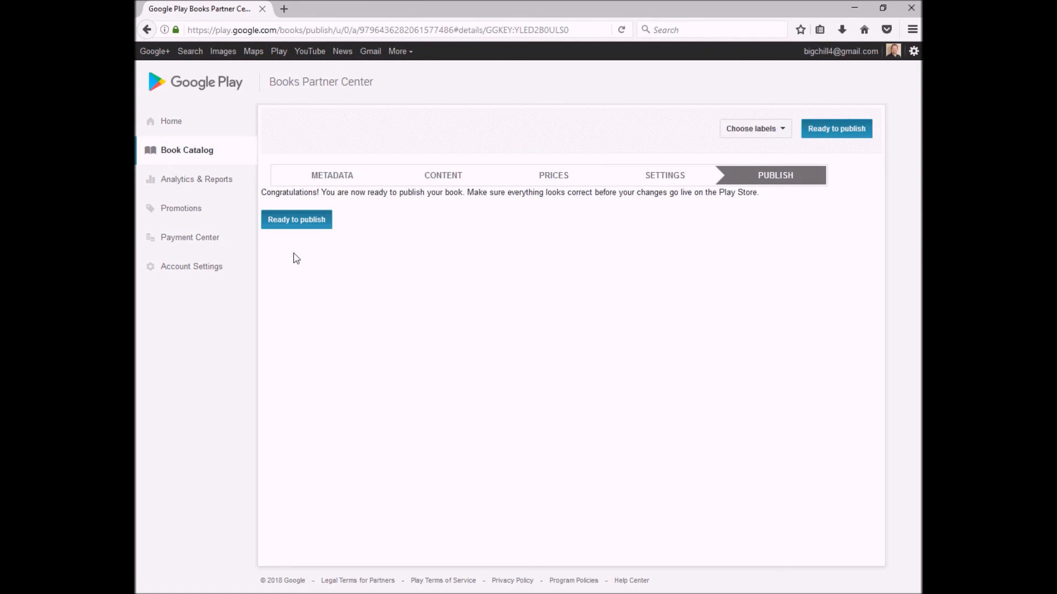
pyautogui.click(297, 222)
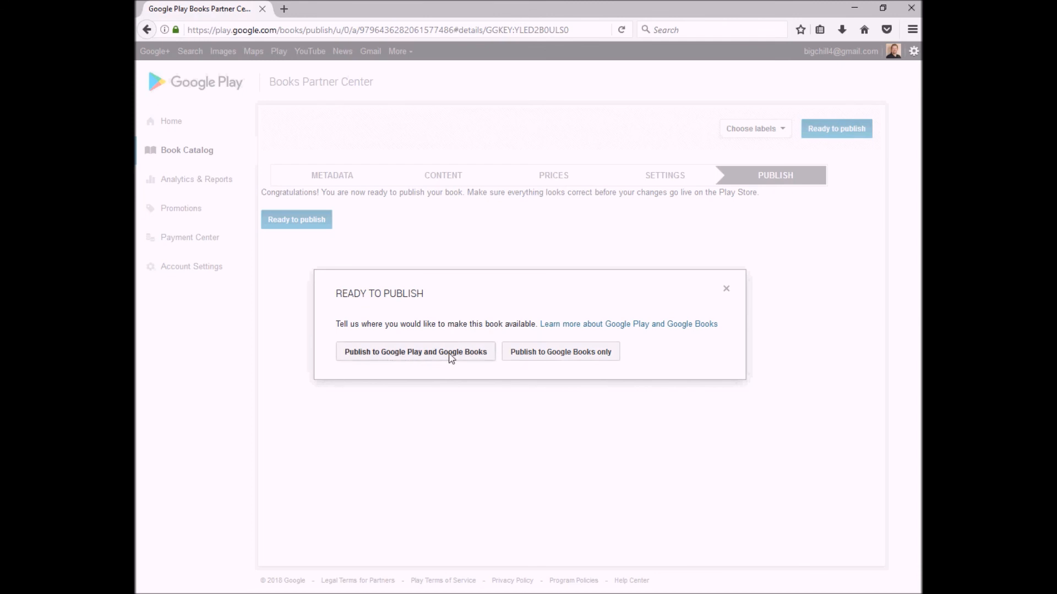
pyautogui.click(410, 356)
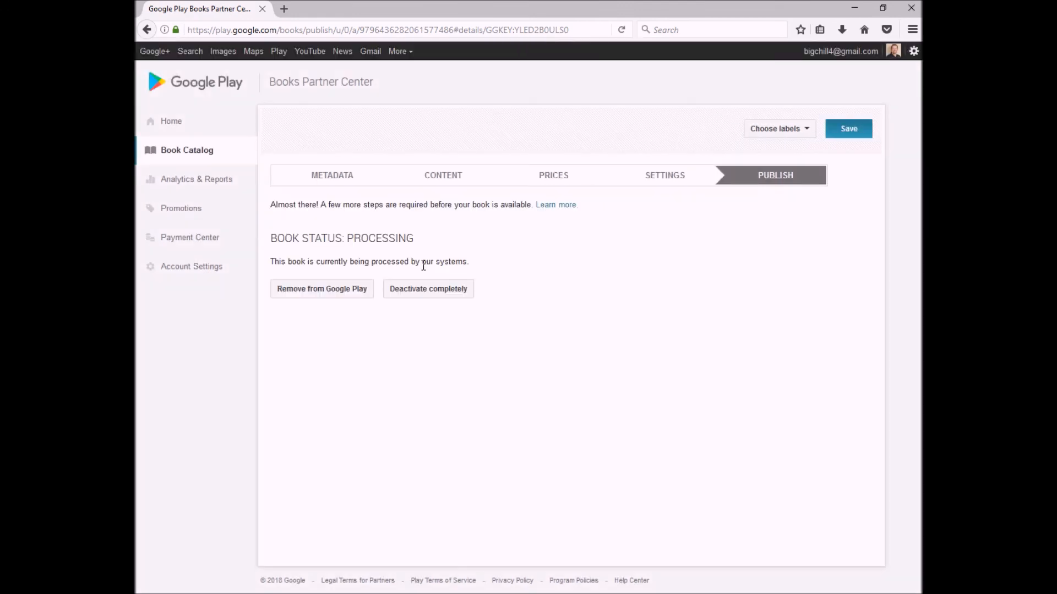